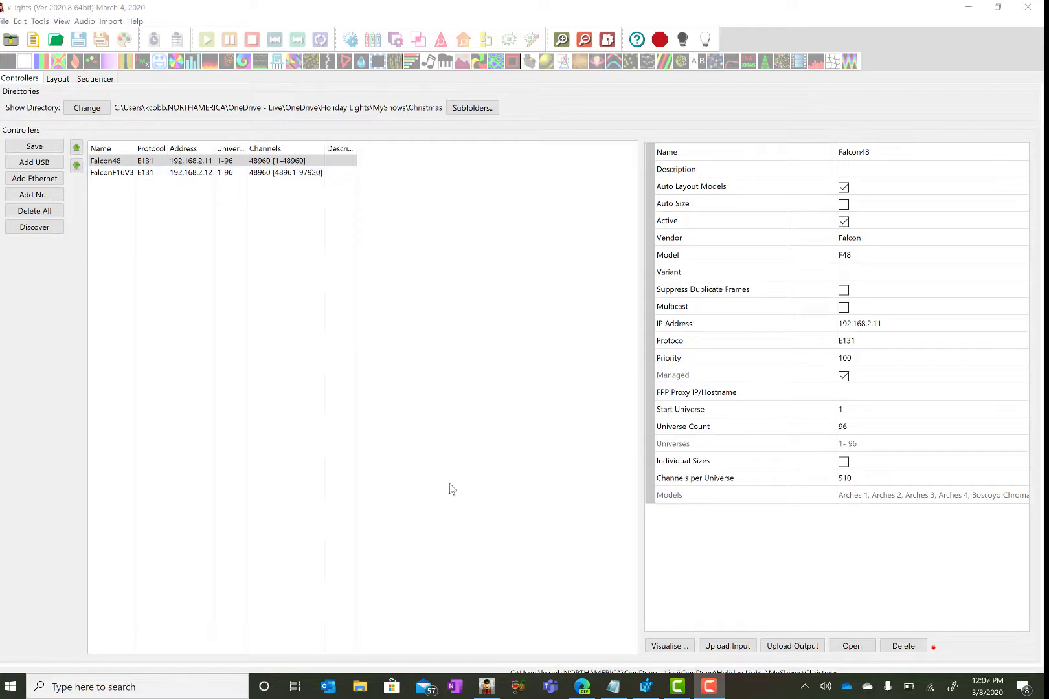
# Visualise the Falcon48 controller's port layout, enlarge the window to inspect how the port and model labels display, and close it
pyautogui.click(669, 646)
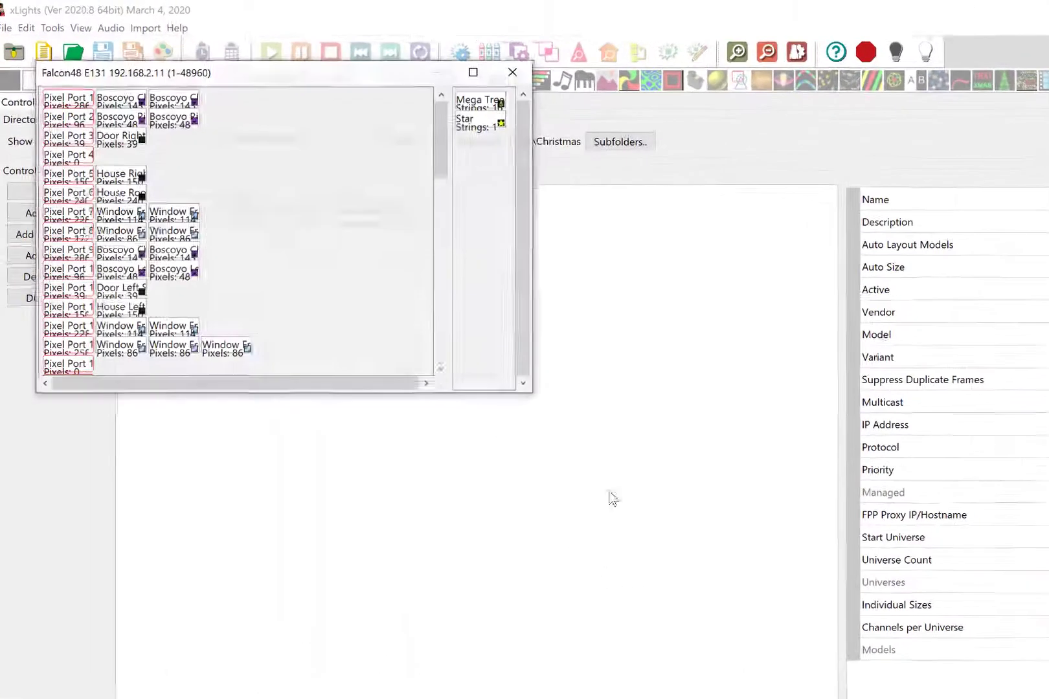
pyautogui.moveTo(546, 406); pyautogui.dragTo(962, 693)
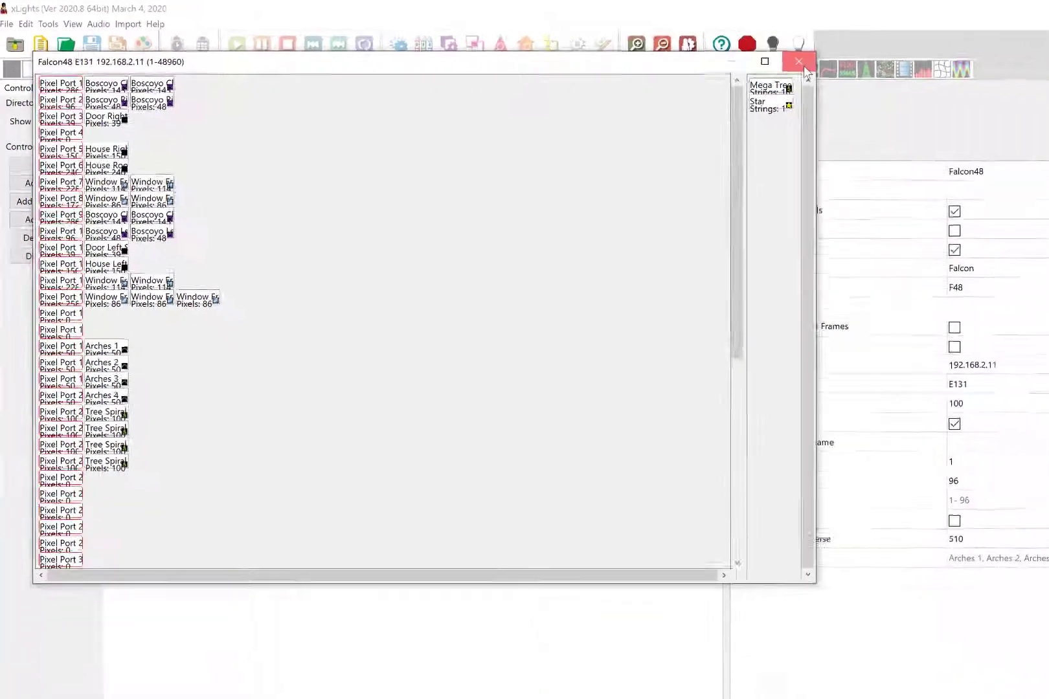
pyautogui.click(803, 65)
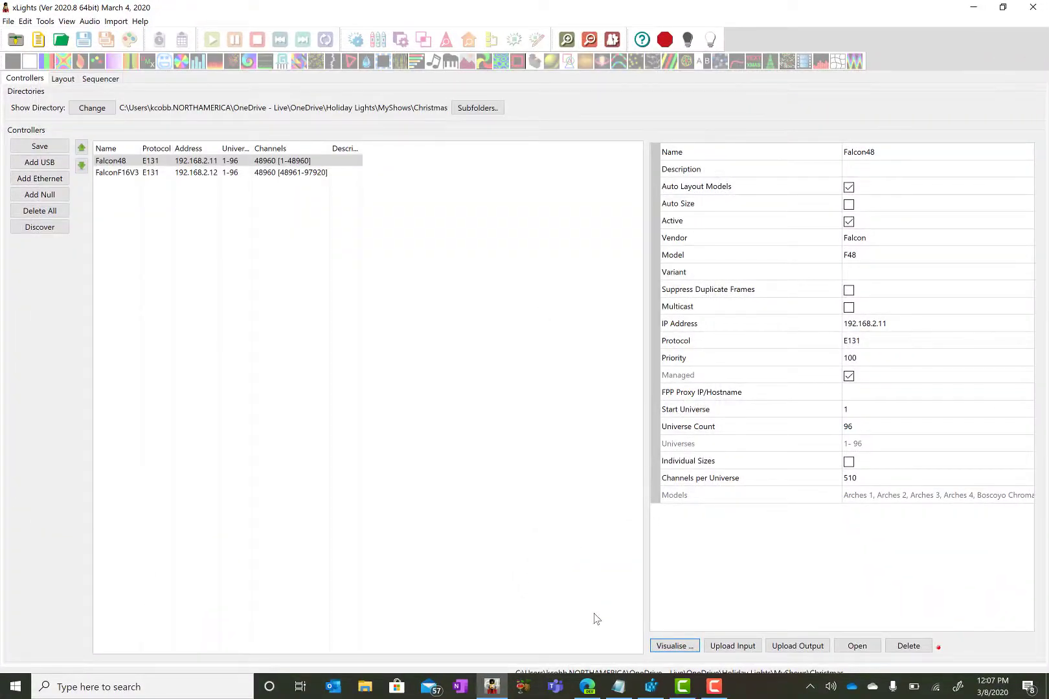
# Switch to the browser to read the registry instructions in the Remote Desktop DPI scaling article, and bring up their copy in Notepad
pyautogui.click(588, 686)
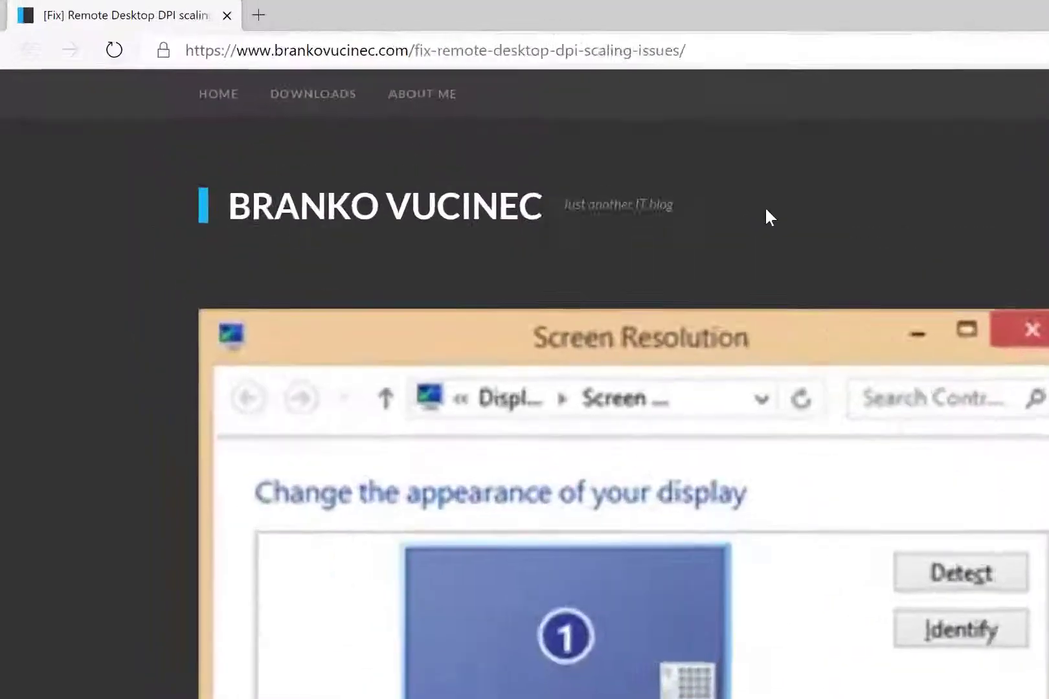
pyautogui.hotkey('ctrl', 'l')
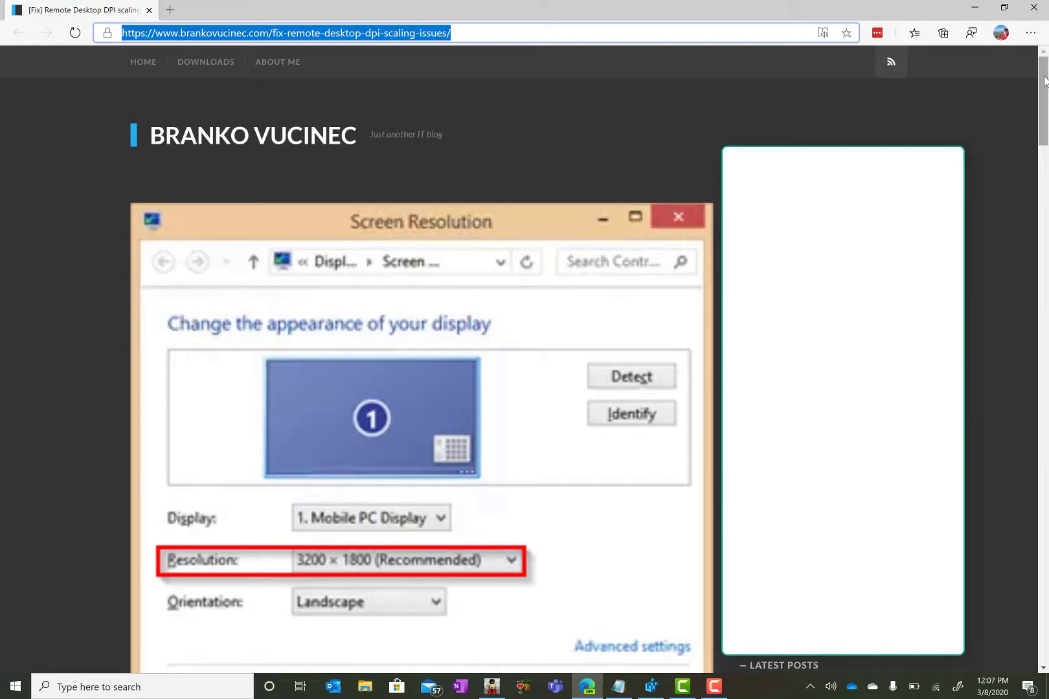
pyautogui.moveTo(1045, 81); pyautogui.dragTo(1047, 329)
pyautogui.scroll(2, 439, 258)
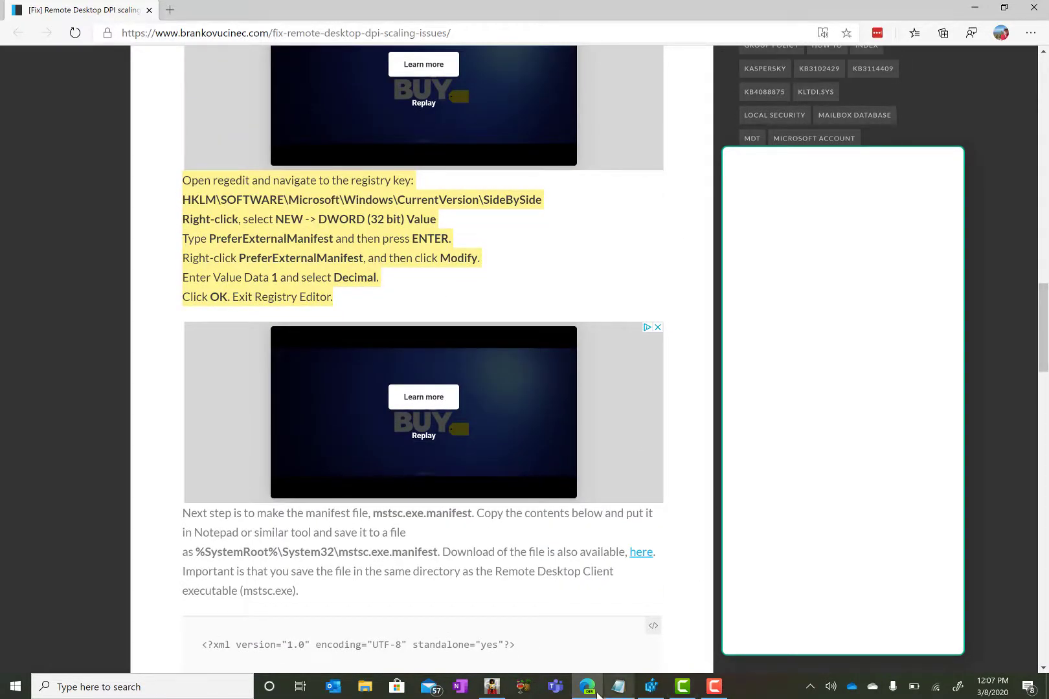
pyautogui.click(619, 687)
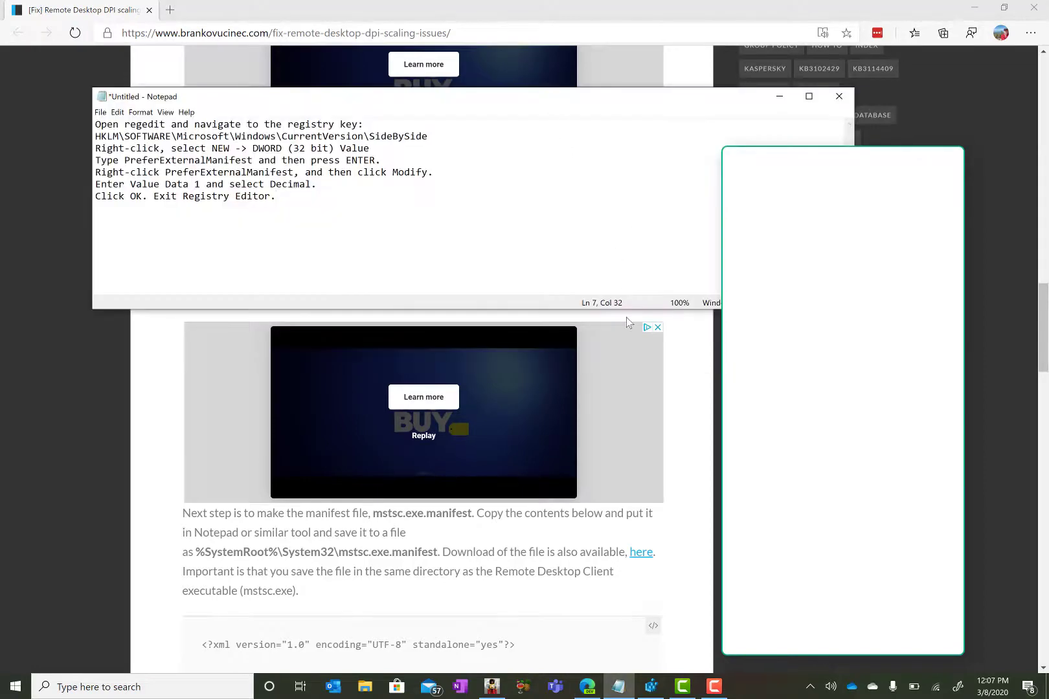
# Switch to Registry Editor and create a DWORD (32-bit) value named PreferExternalManifest in the SideBySide key
pyautogui.click(651, 687)
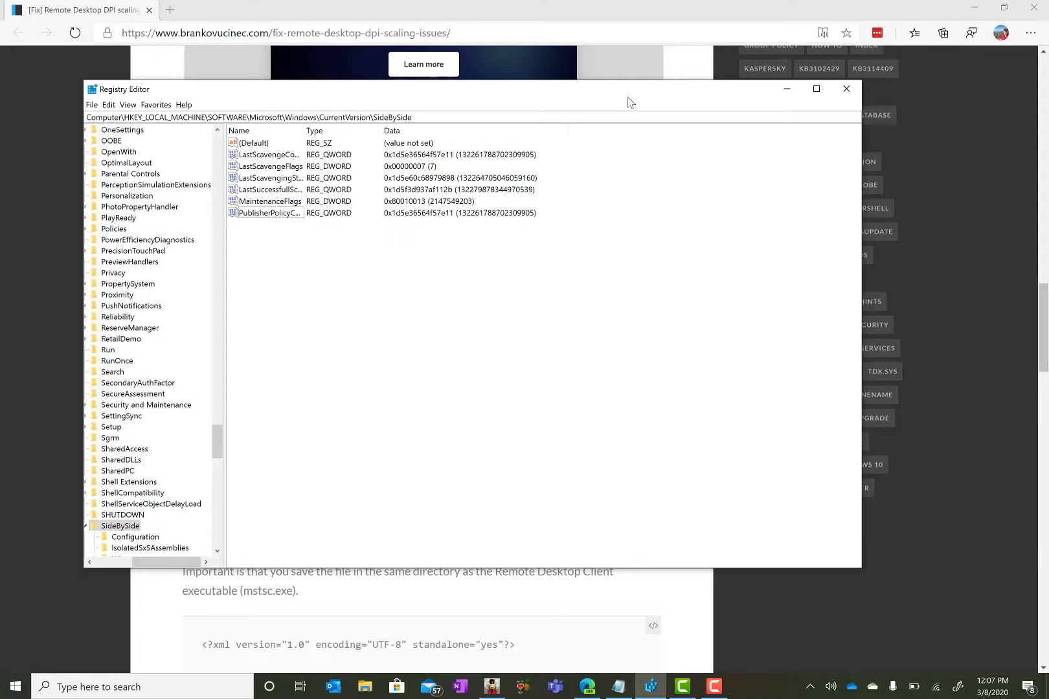
pyautogui.moveTo(632, 105); pyautogui.dragTo(747, 209)
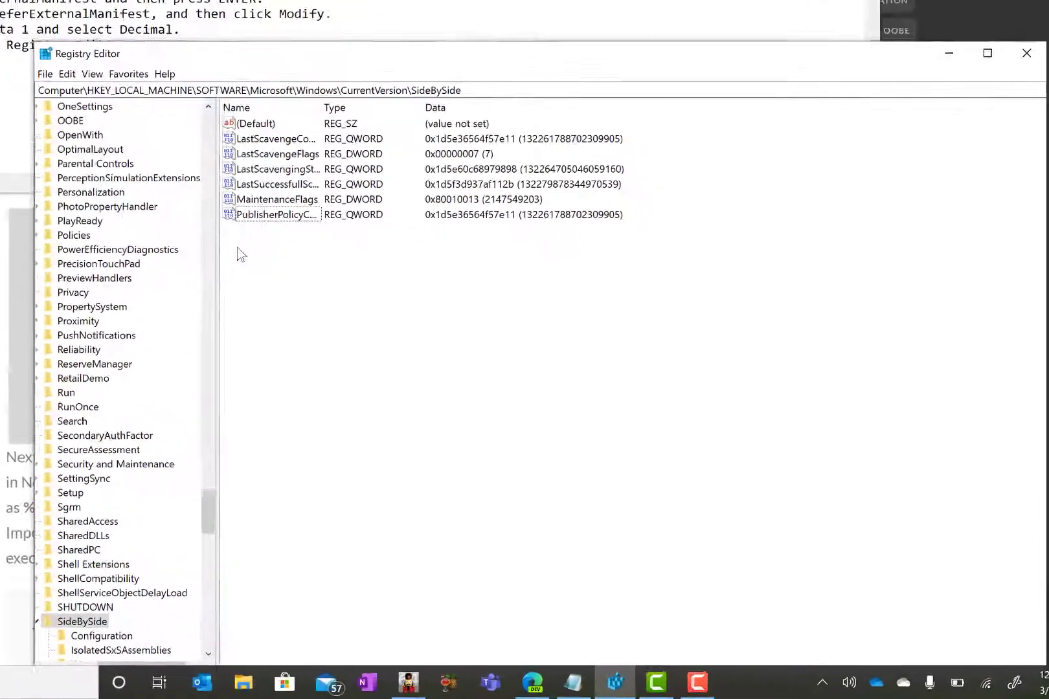
pyautogui.rightClick(237, 247)
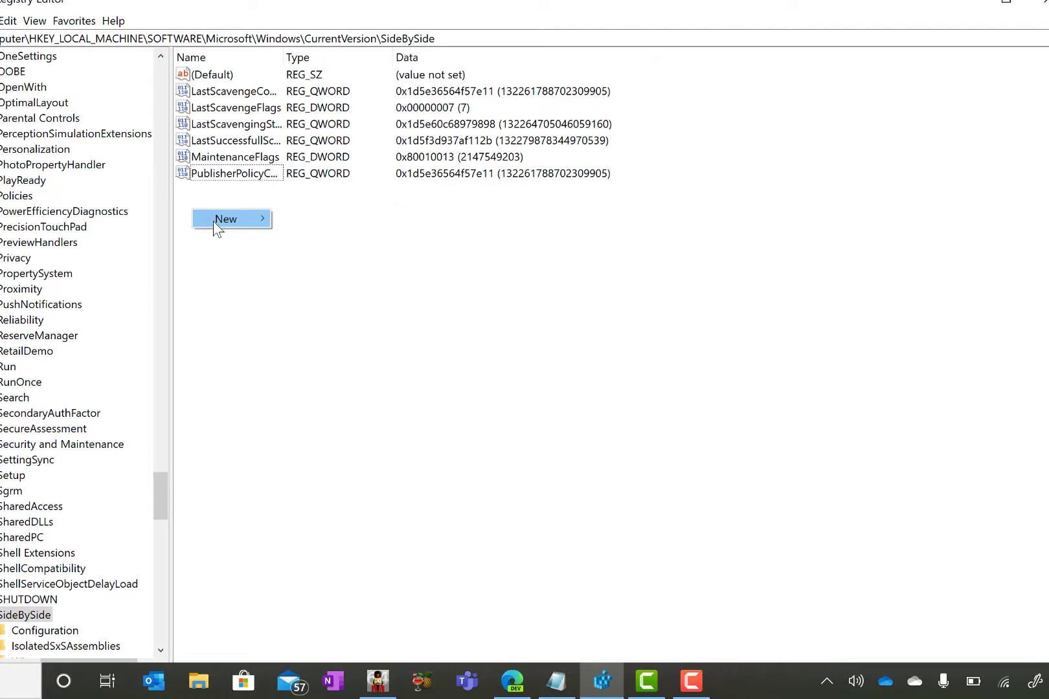
pyautogui.moveTo(213, 220)
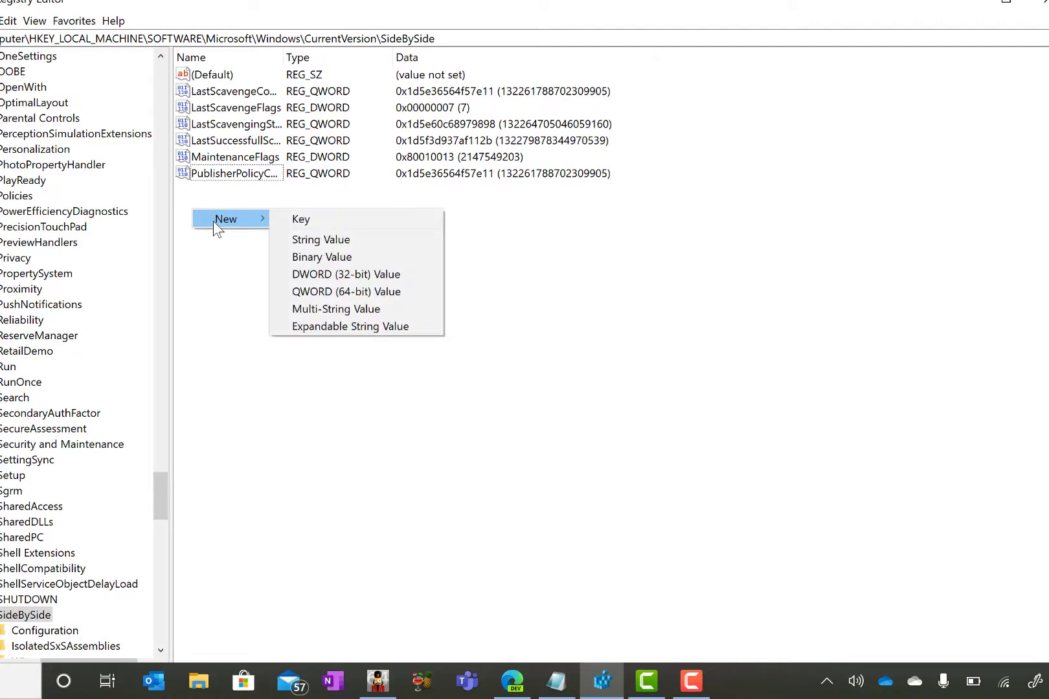
pyautogui.click(332, 274)
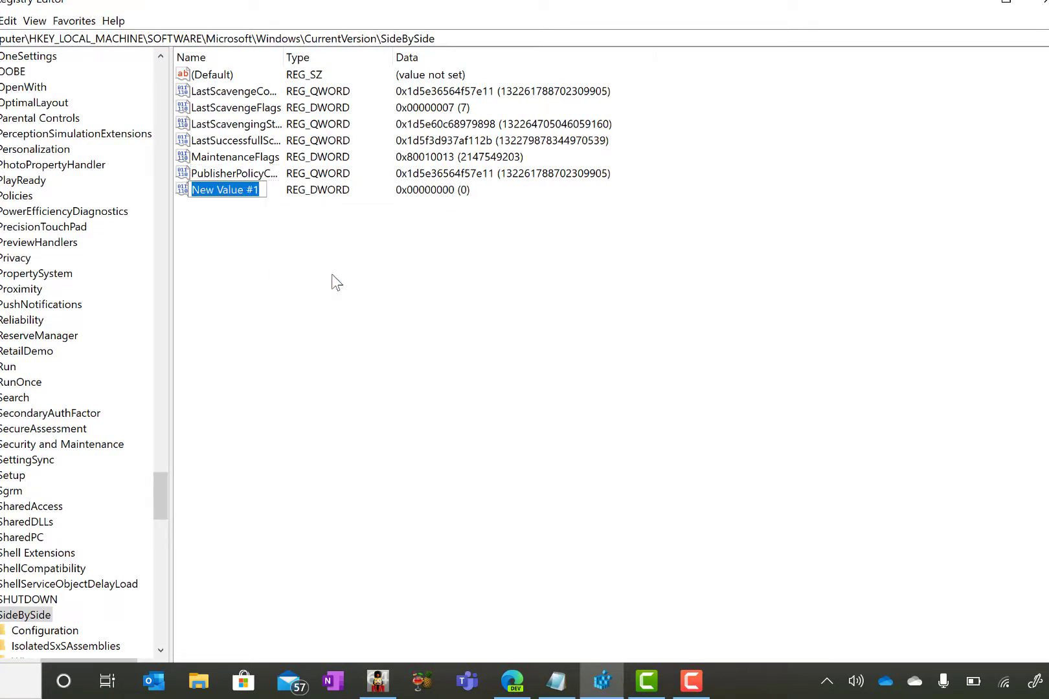
pyautogui.write('PreferE')
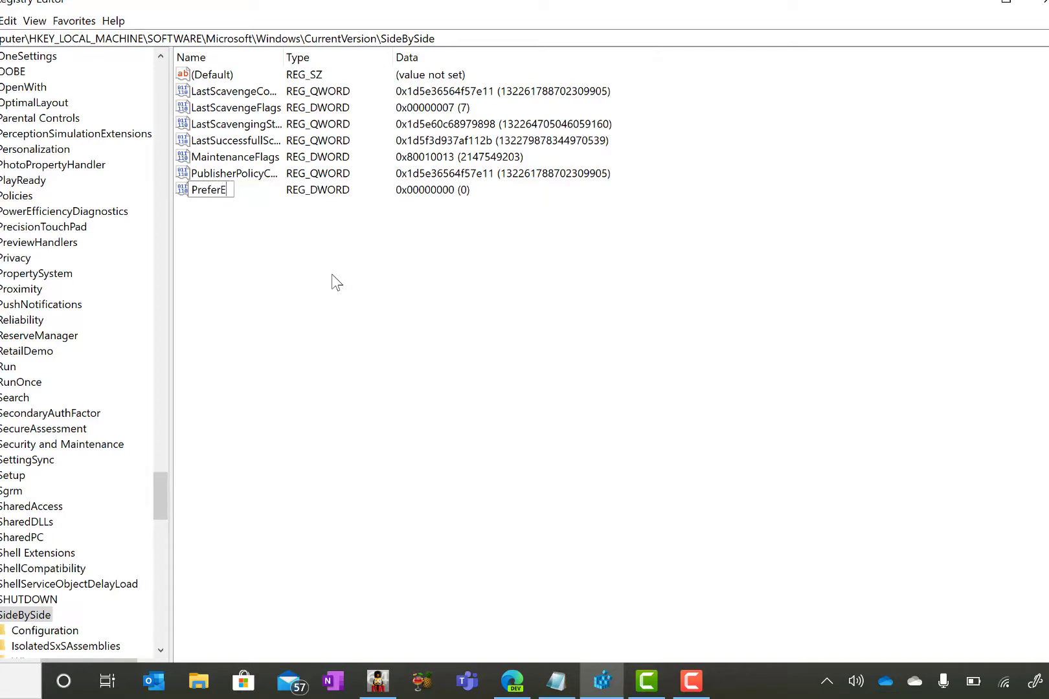
pyautogui.write('xternalManifest')
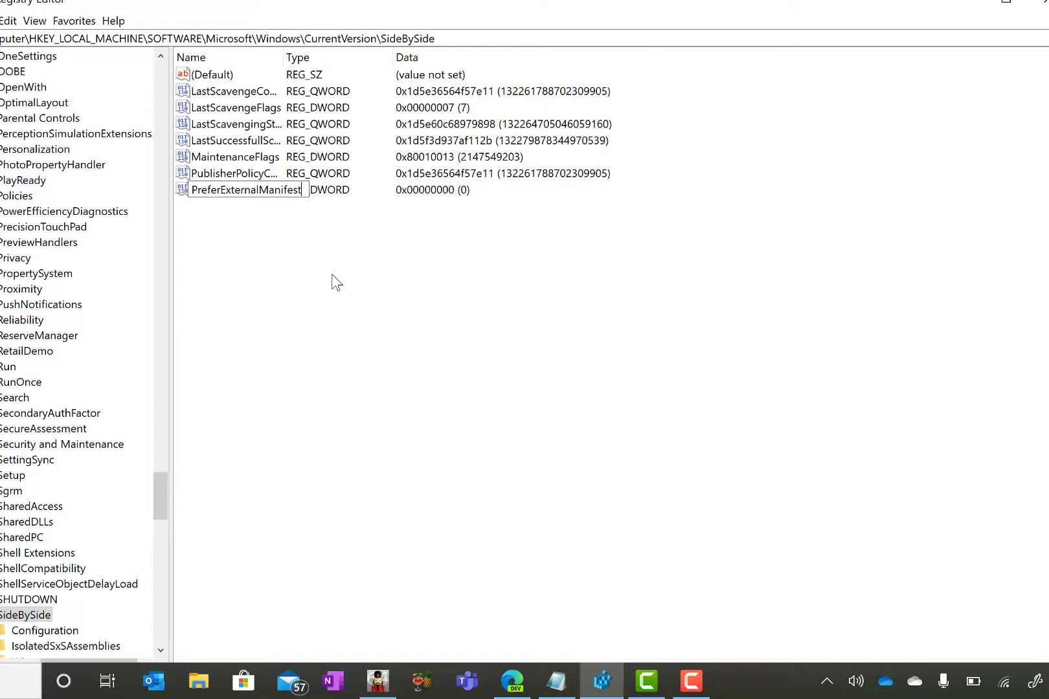
pyautogui.press('Return')
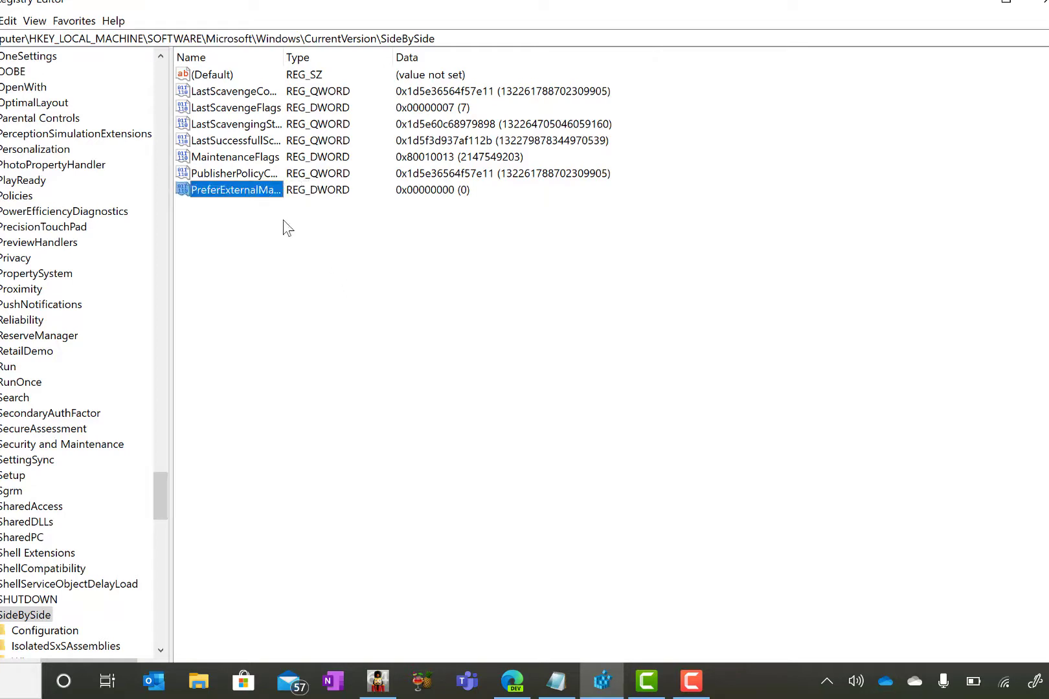
# Set the PreferExternalManifest value data to 1 with a decimal base and put Registry Editor away
pyautogui.doubleClick(250, 191)
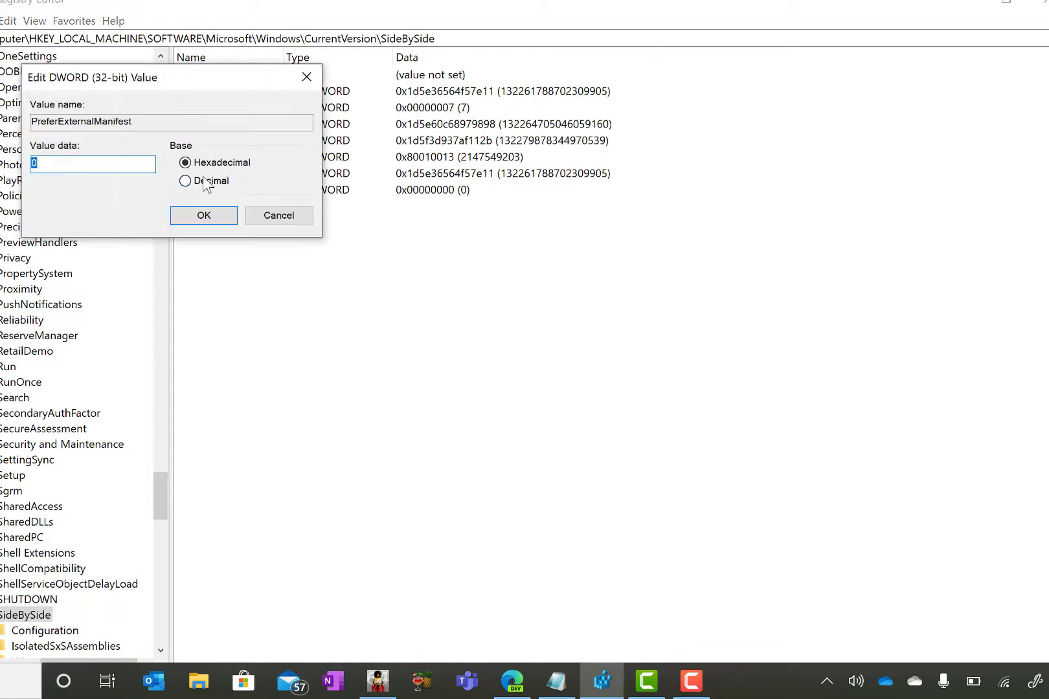
pyautogui.click(205, 182)
pyautogui.moveTo(100, 164); pyautogui.dragTo(4, 166)
pyautogui.click(206, 213)
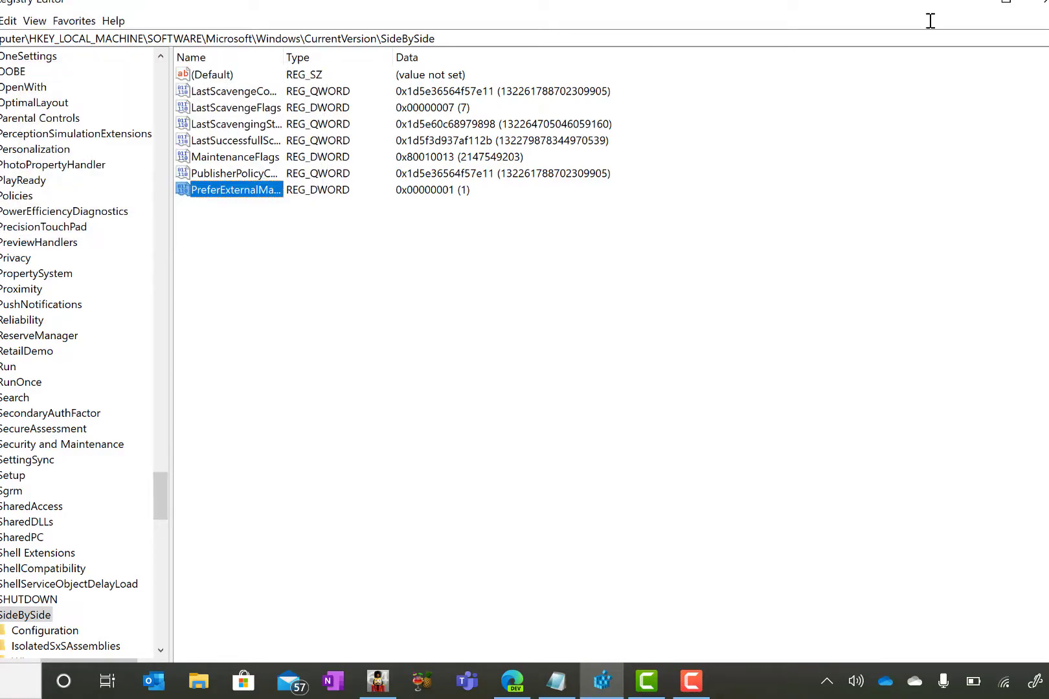
pyautogui.click(971, 7)
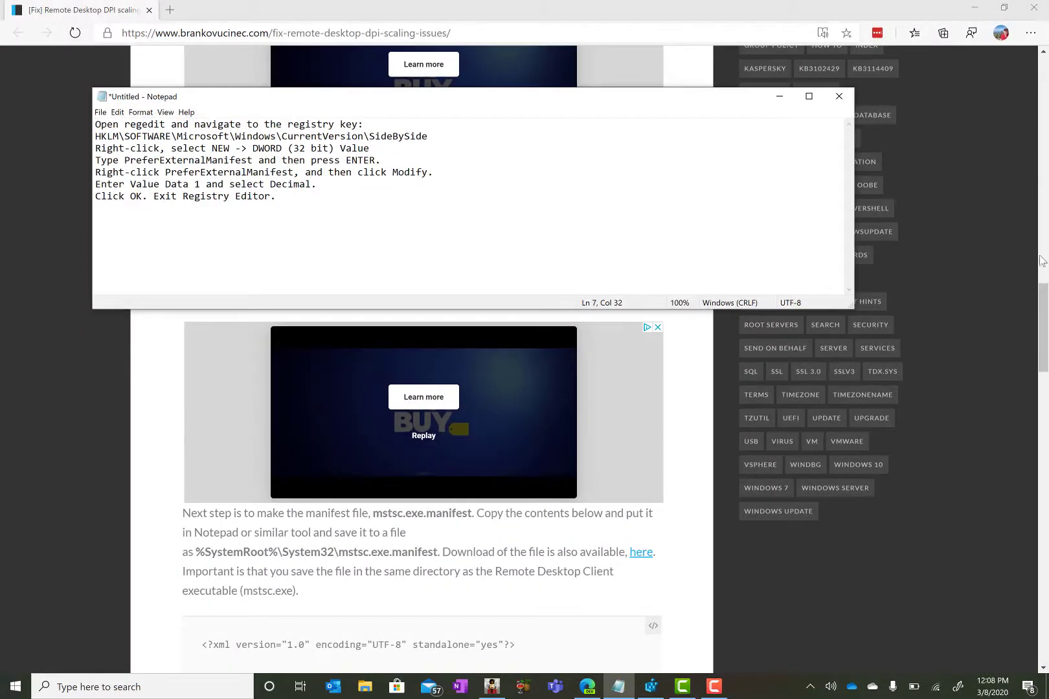
# Copy the article's complete manifest XML, from the xml declaration to the closing assembly tag, into a new Notepad document
pyautogui.moveTo(1043, 301); pyautogui.dragTo(1042, 385)
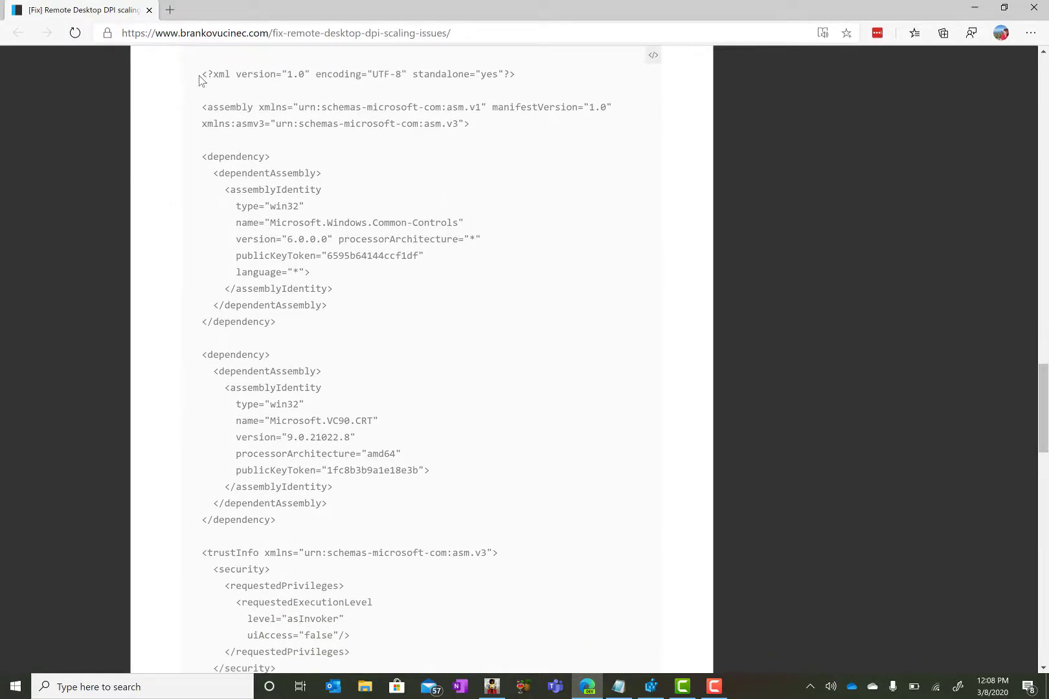
pyautogui.moveTo(200, 79); pyautogui.dragTo(326, 440)
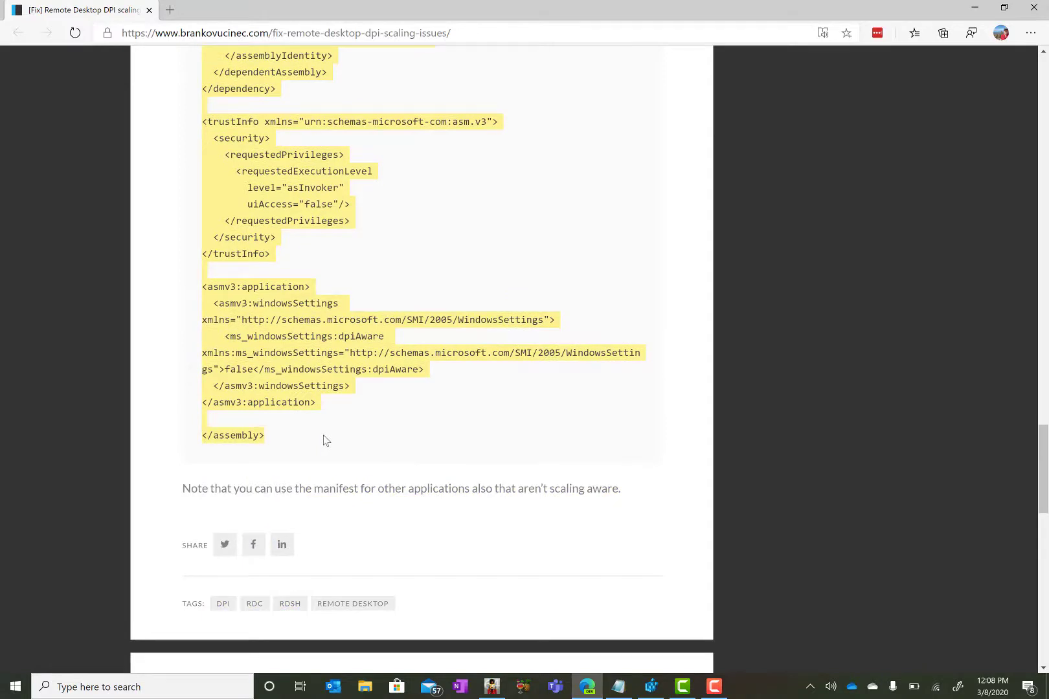
pyautogui.click(626, 692)
pyautogui.rightClick(625, 693)
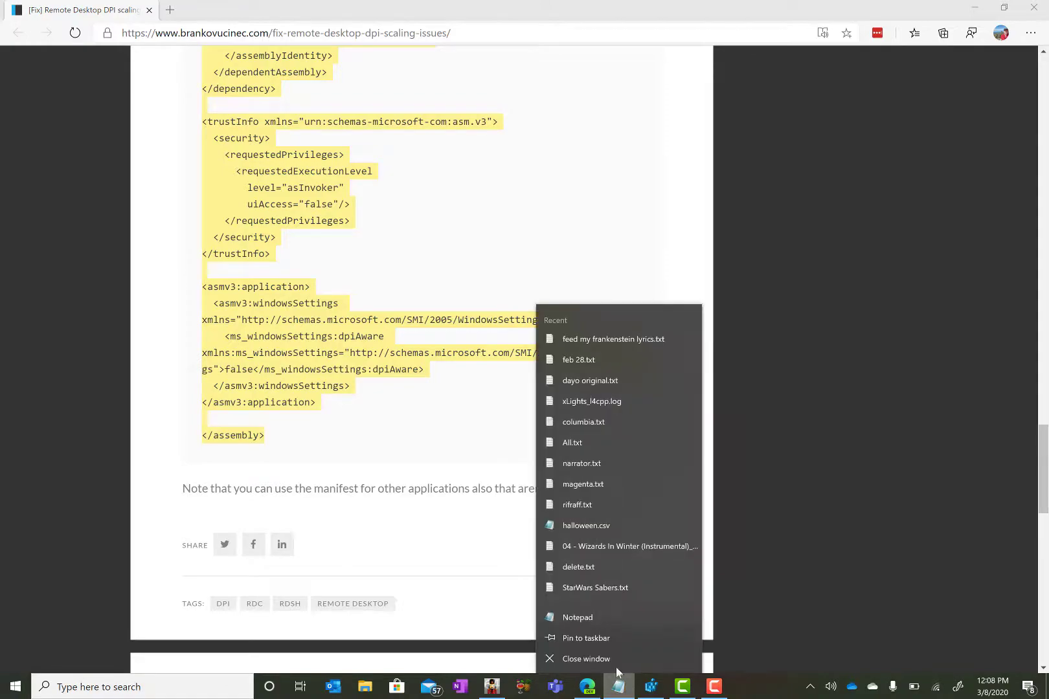
pyautogui.click(591, 619)
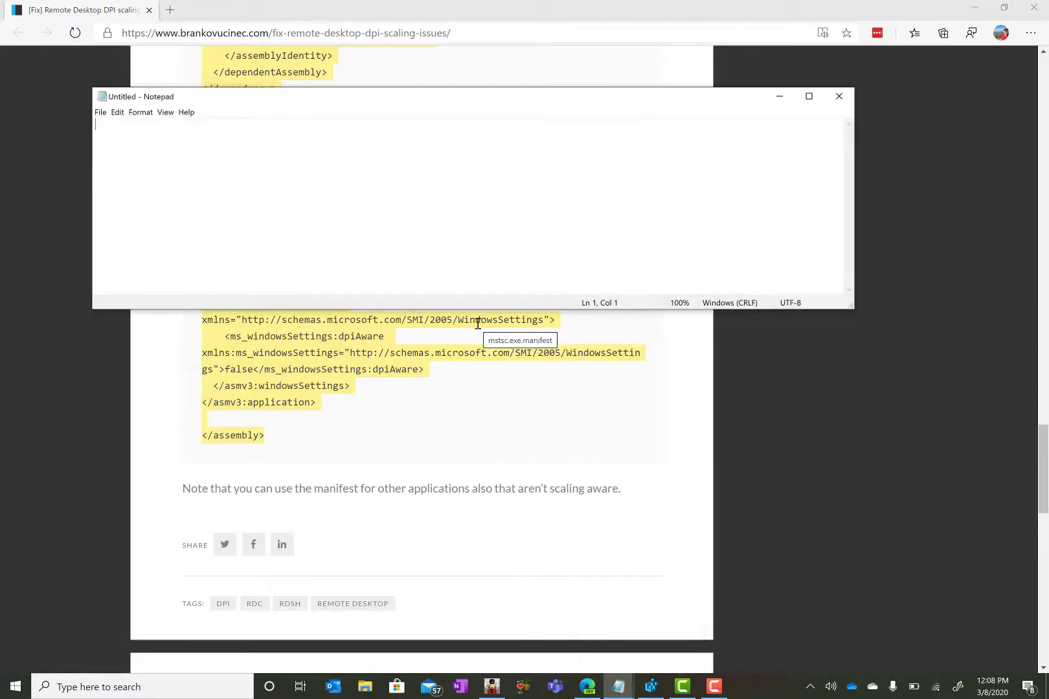
pyautogui.hotkey('ctrl', 'v')
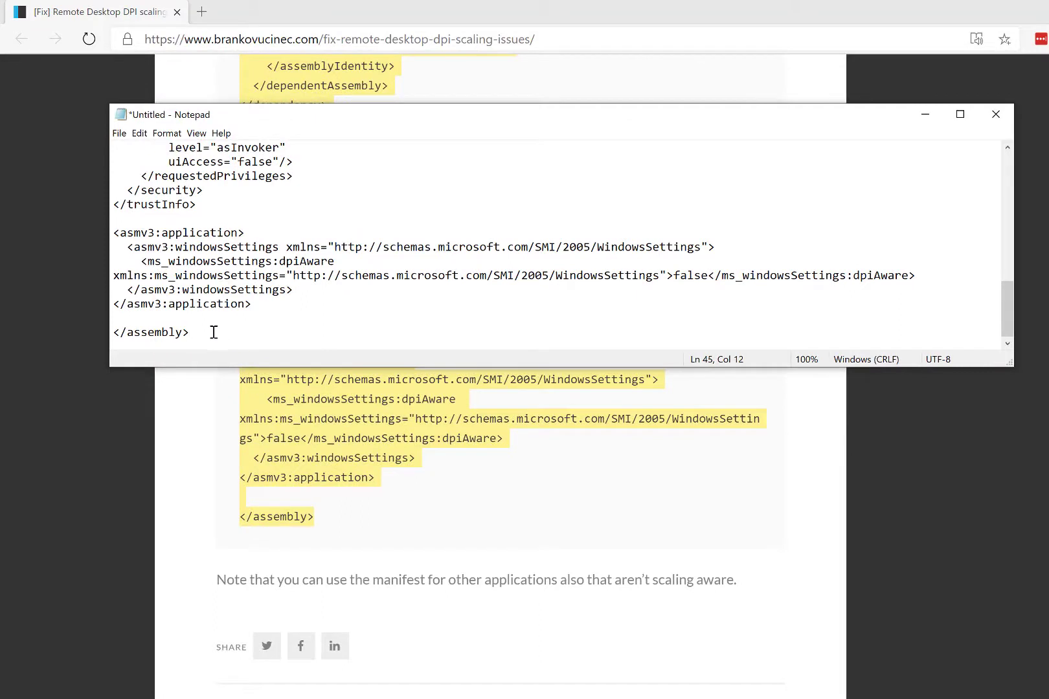
pyautogui.moveTo(1002, 322); pyautogui.dragTo(1002, 182)
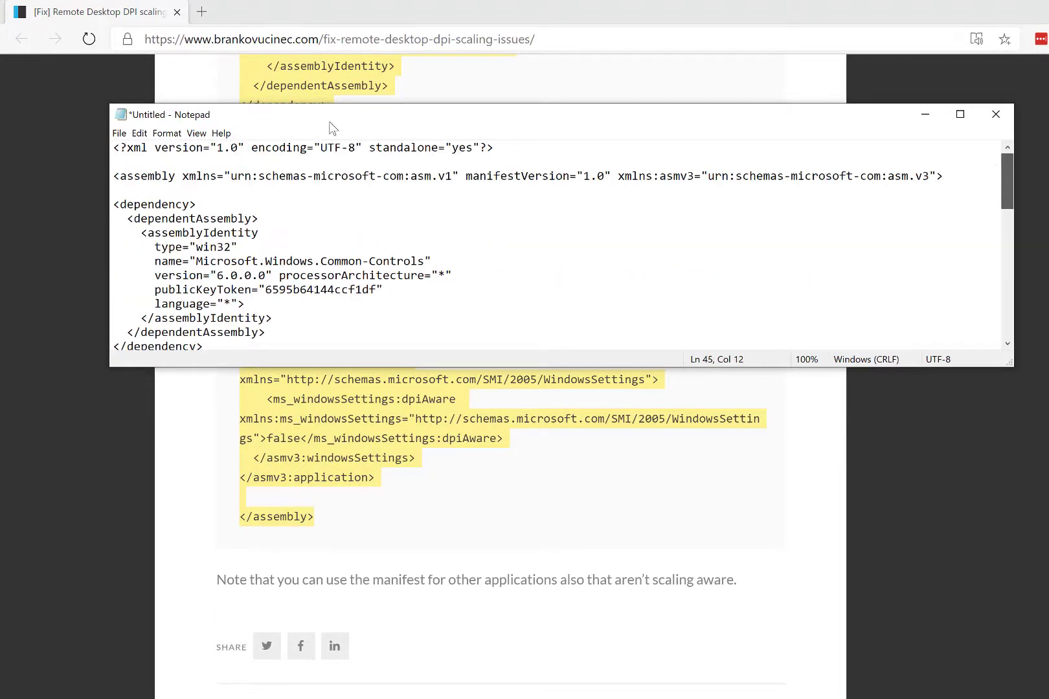
# Start saving the document under a new name, with All Files as the type and xlights.exe.manifest as the file name
pyautogui.click(119, 134)
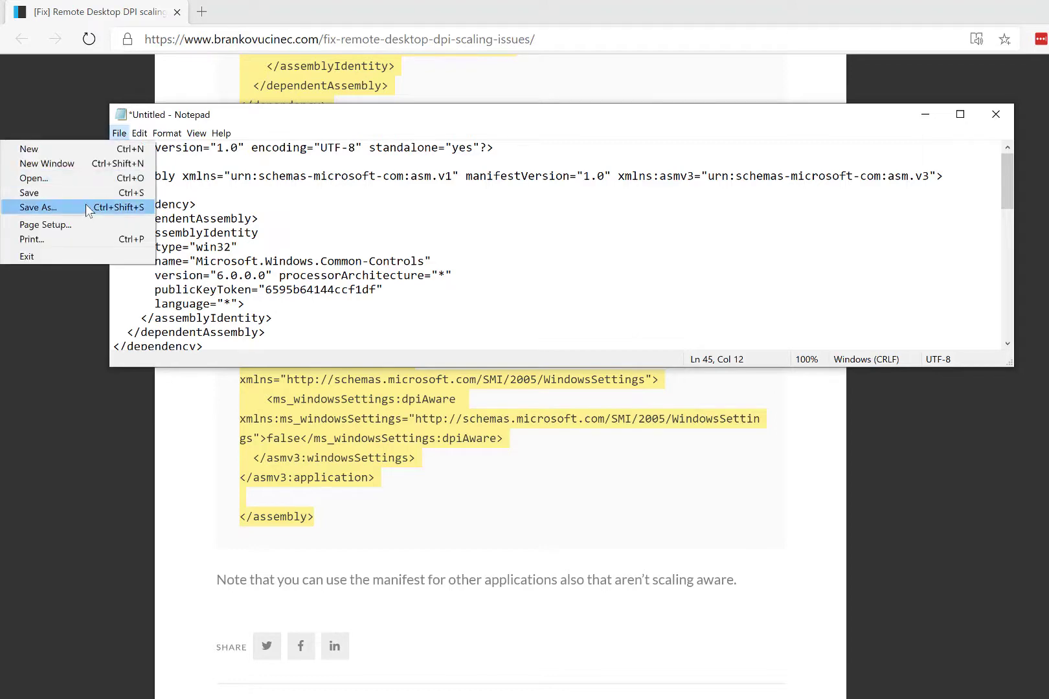
pyautogui.click(86, 206)
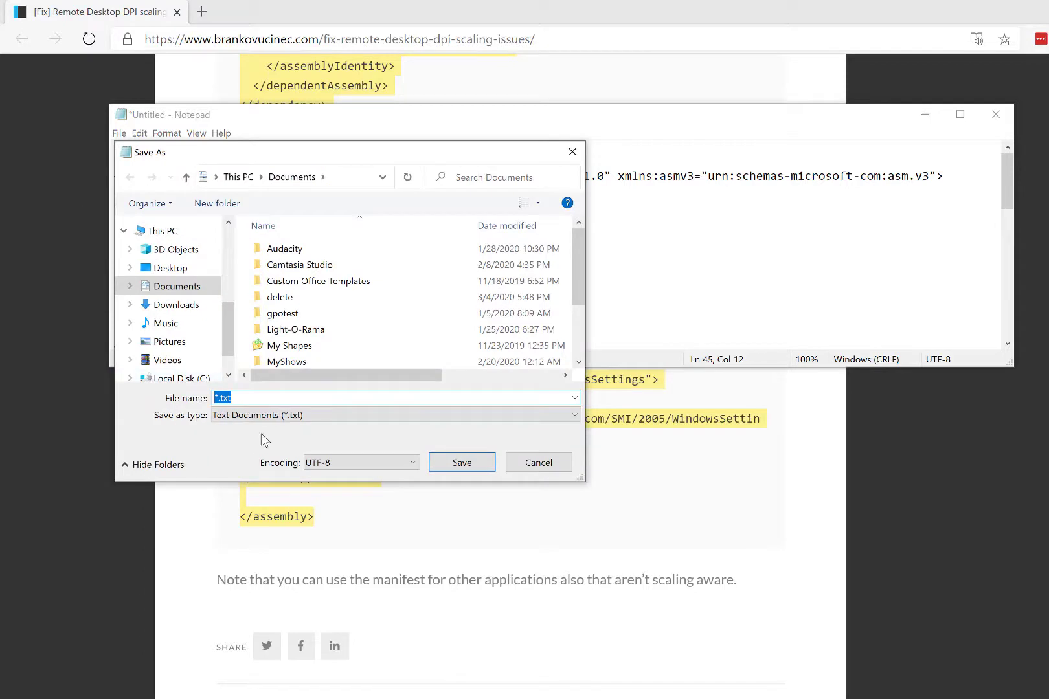
pyautogui.click(300, 418)
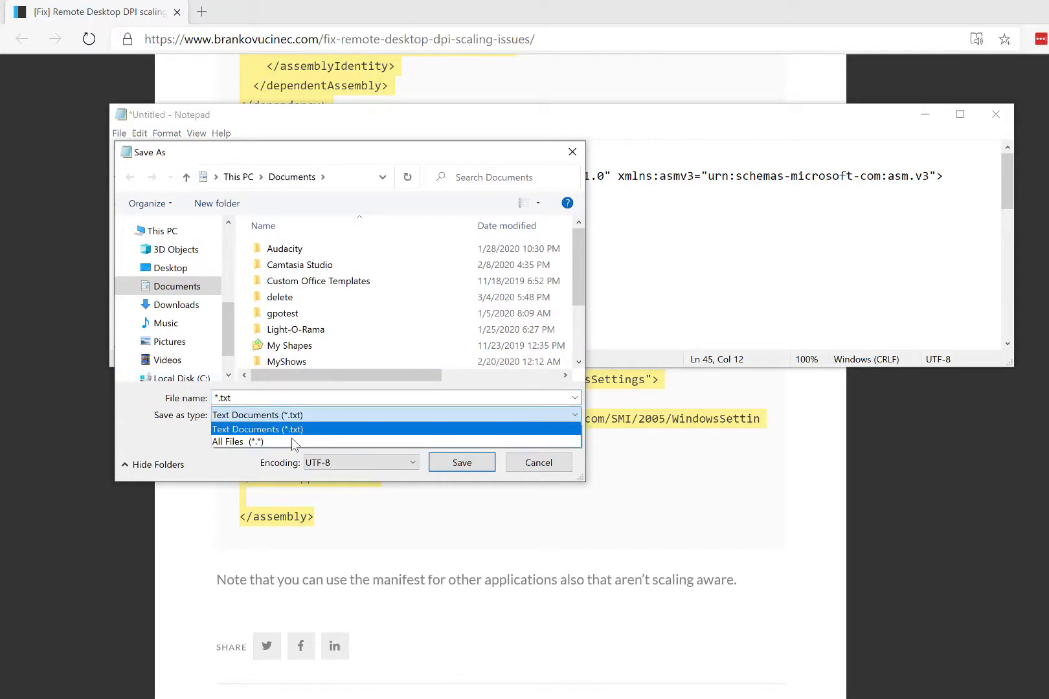
pyautogui.click(292, 441)
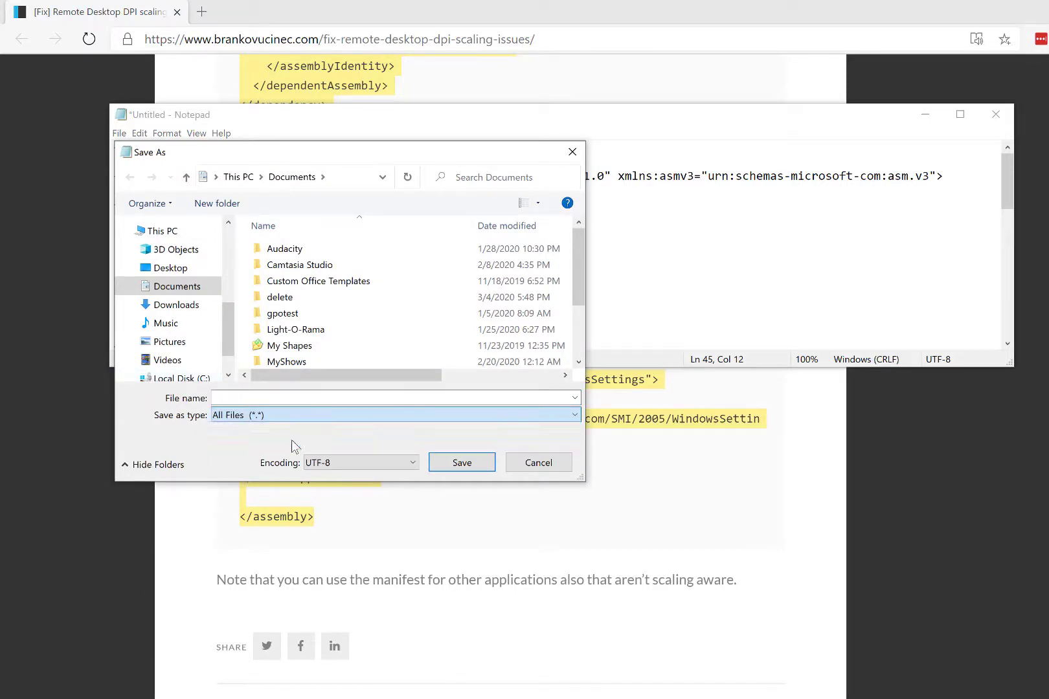
pyautogui.click(318, 397)
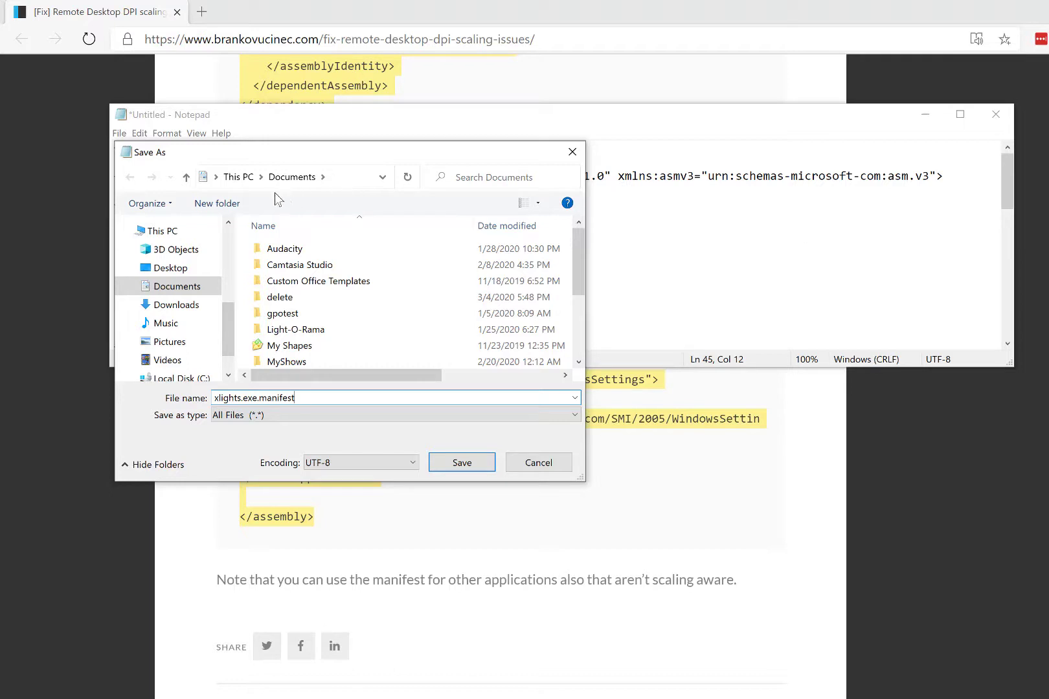
# Create an xlights folder in Documents, save the manifest file in it and close that Notepad document
pyautogui.click(215, 203)
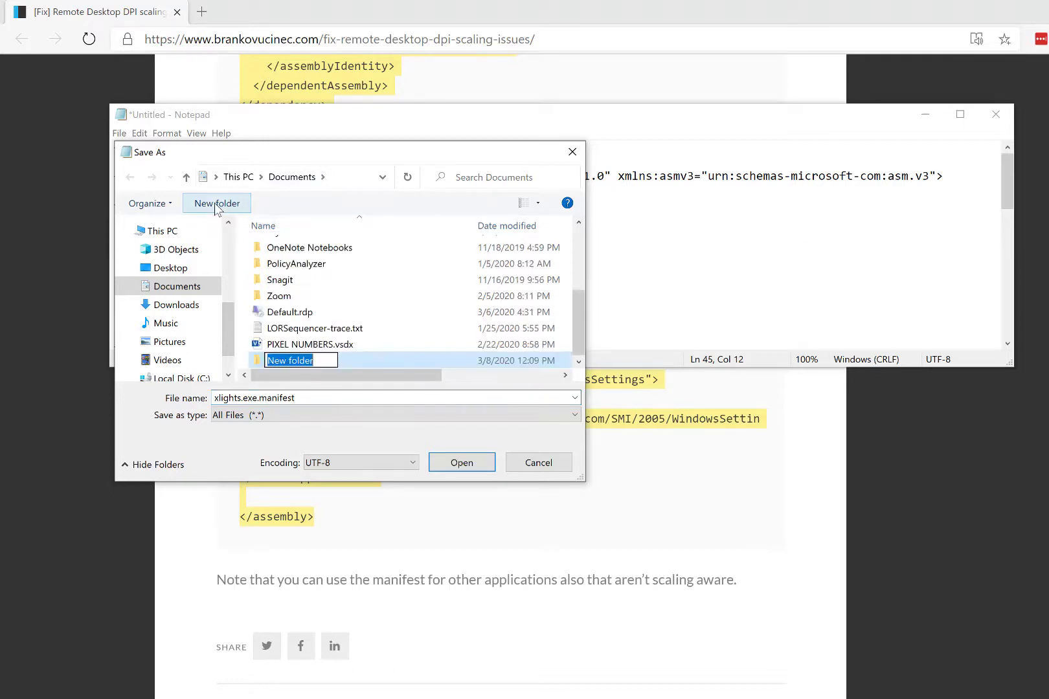
pyautogui.write('xlights')
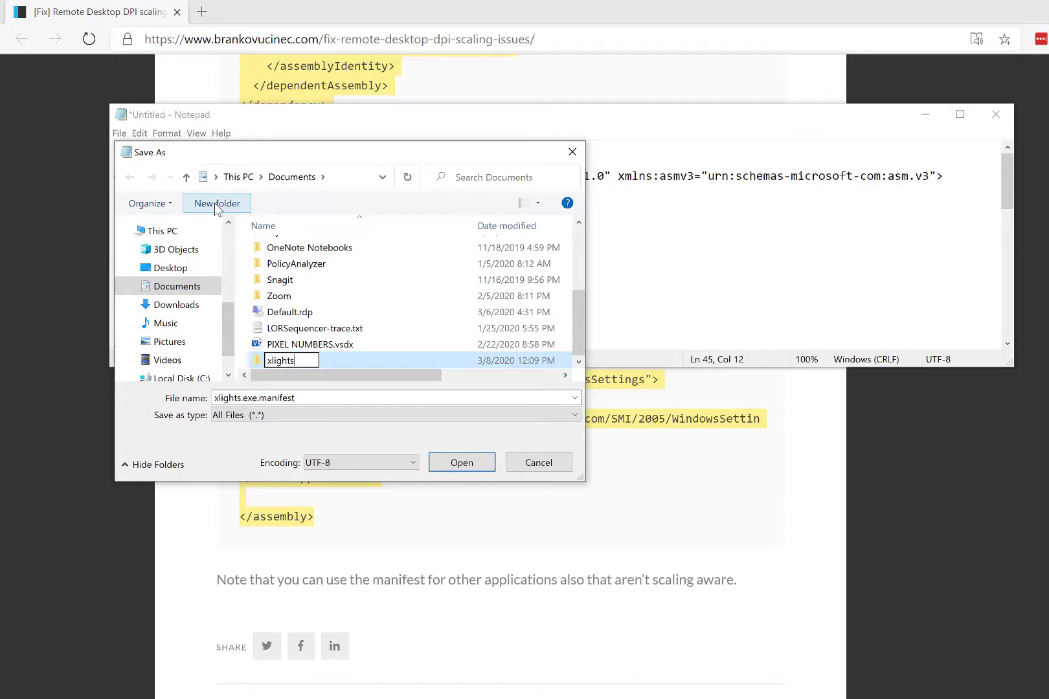
pyautogui.press('Return')
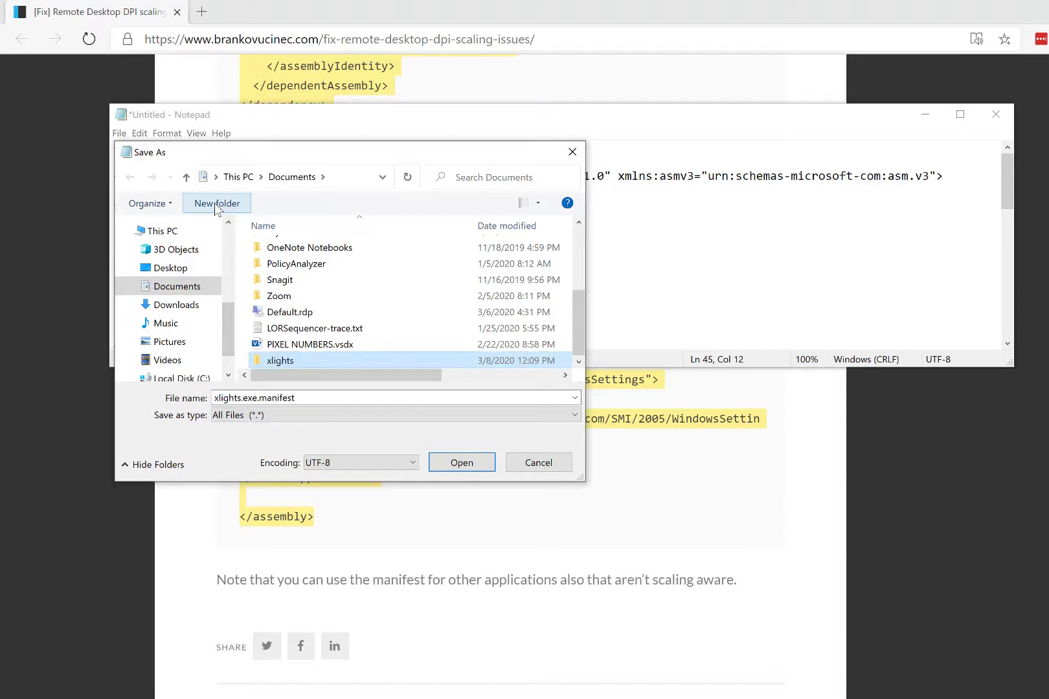
pyautogui.doubleClick(285, 361)
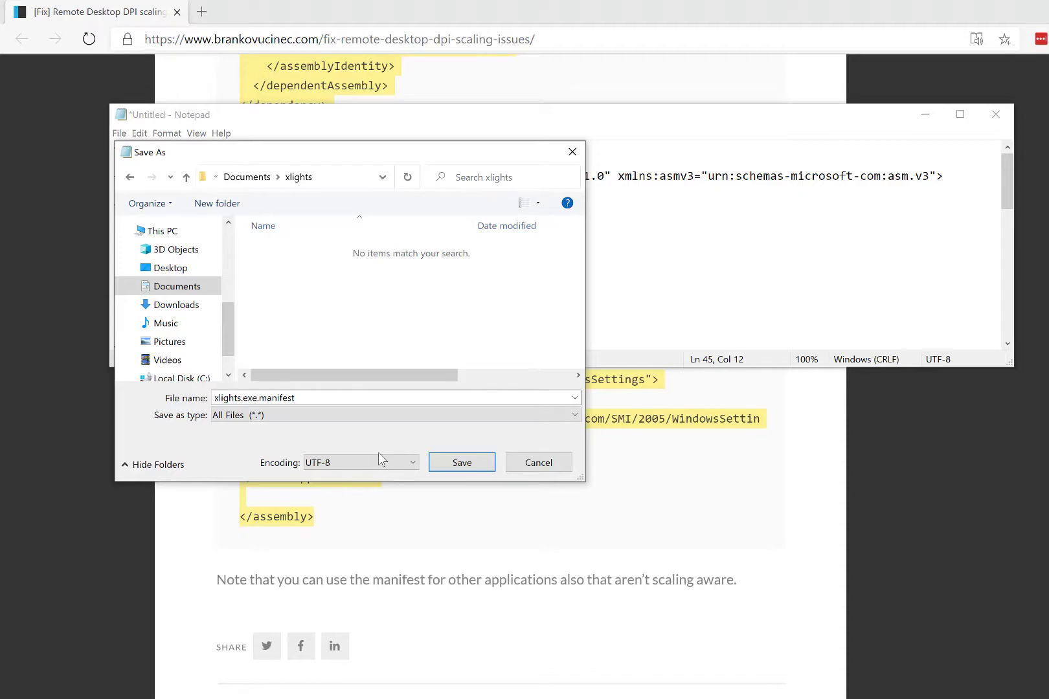
pyautogui.click(453, 462)
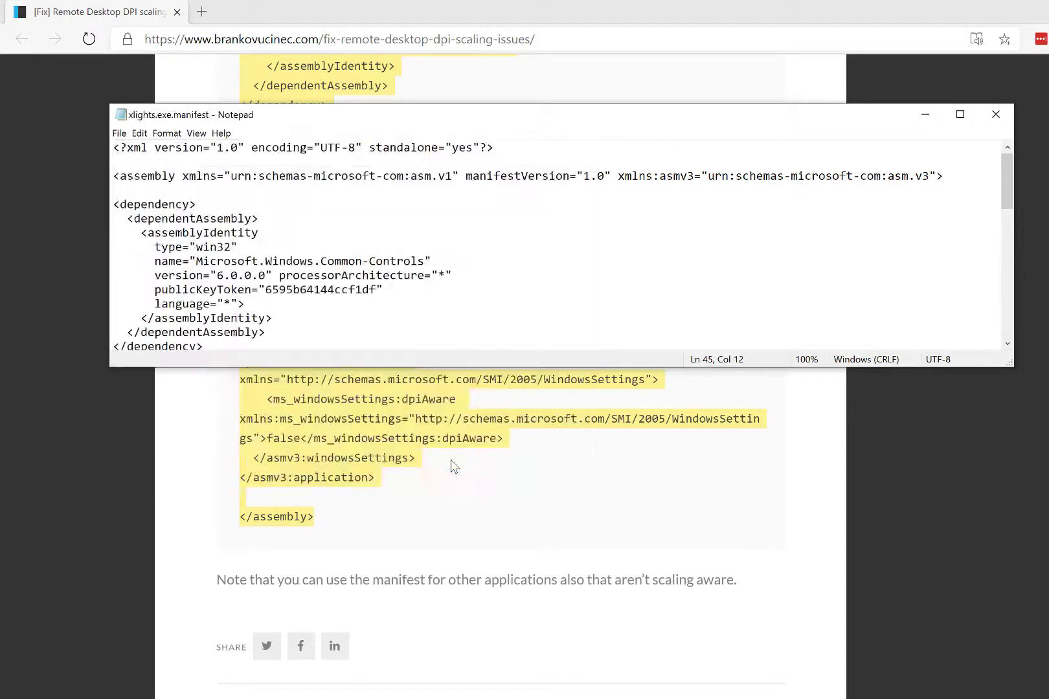
pyautogui.click(997, 114)
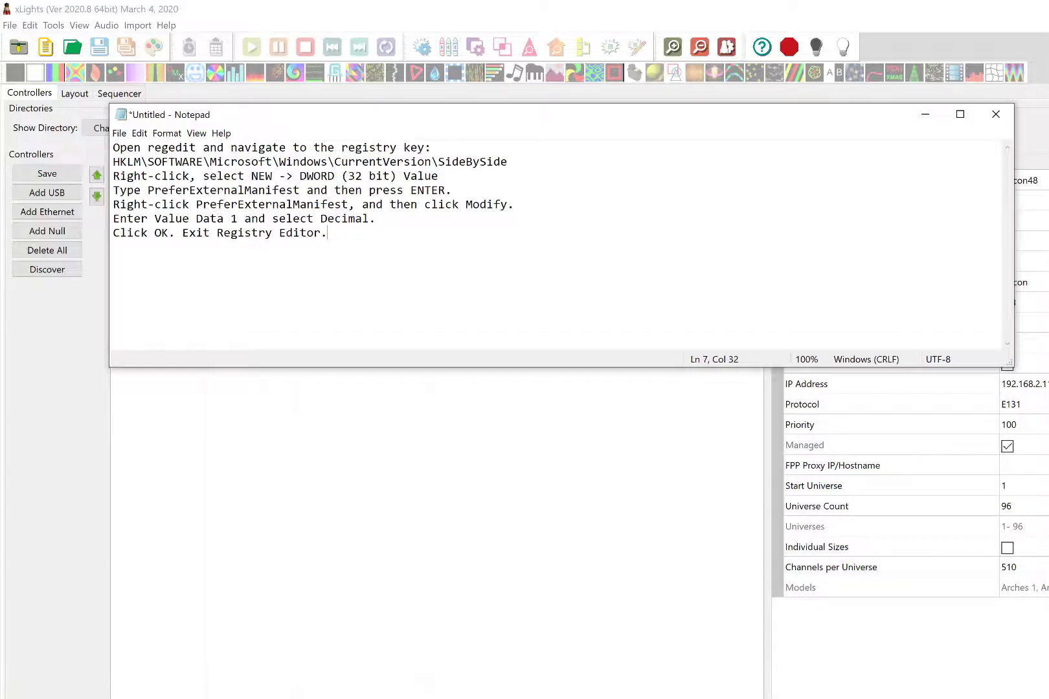
# Open the xlights folder in Documents from a new File Explorer window and cut the xlights.exe.manifest file
pyautogui.press('super+e')
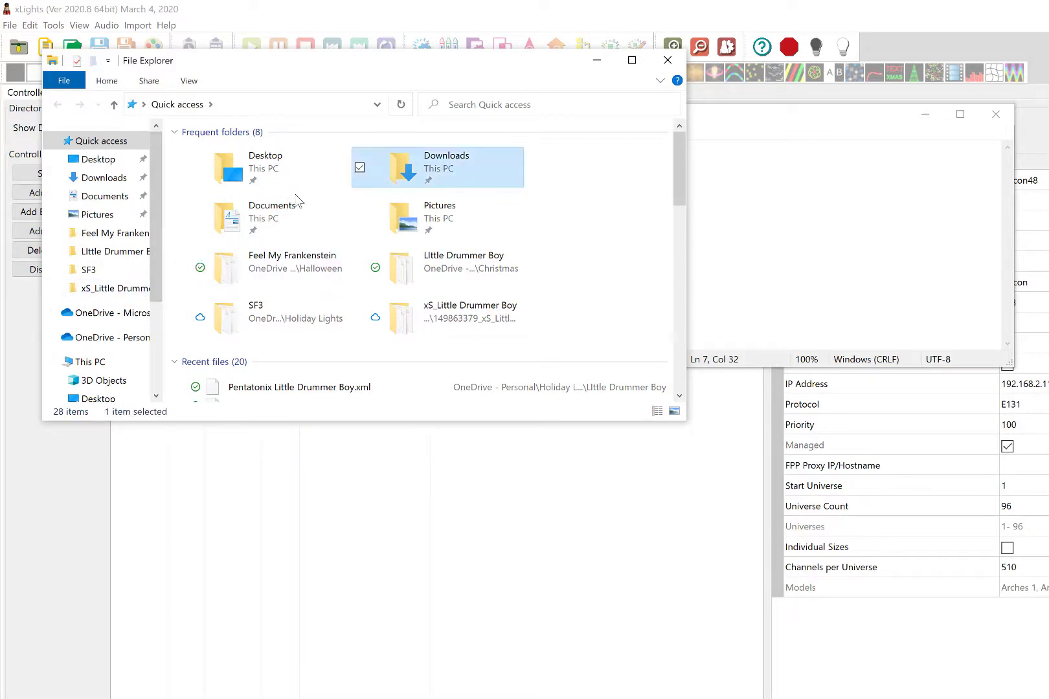
pyautogui.doubleClick(269, 217)
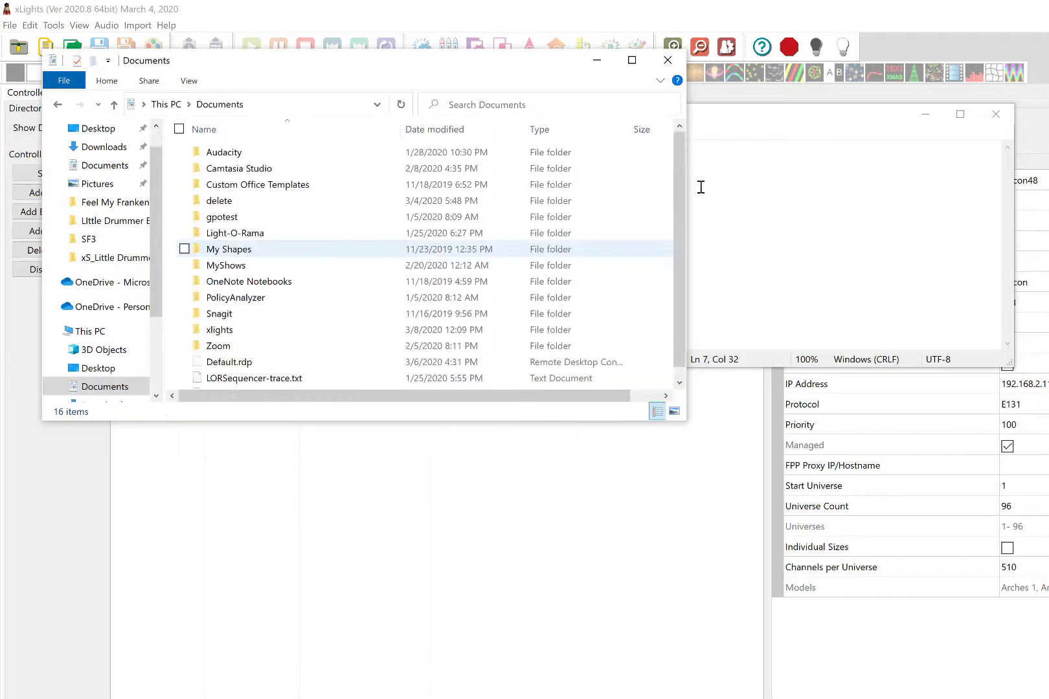
pyautogui.moveTo(676, 183); pyautogui.dragTo(678, 266)
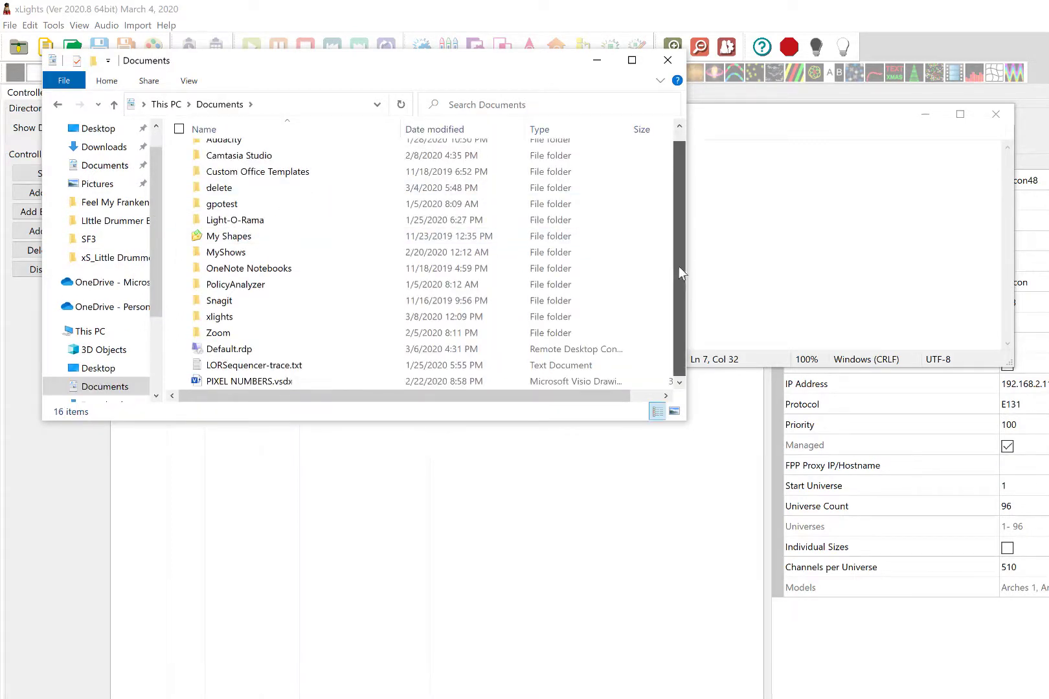
pyautogui.doubleClick(211, 318)
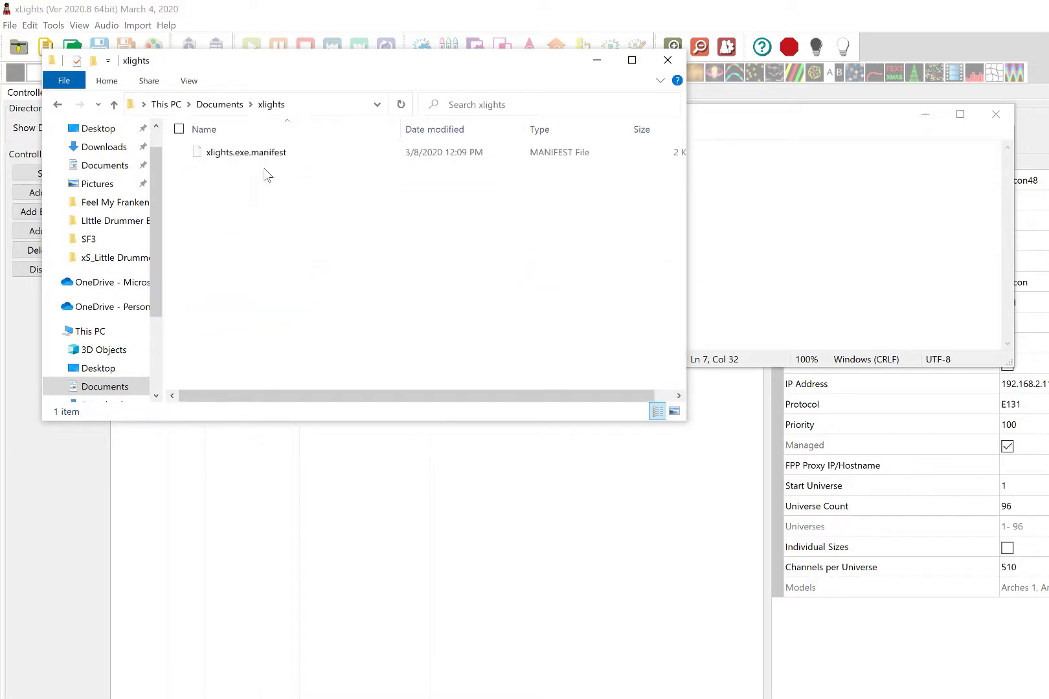
pyautogui.click(273, 154)
pyautogui.rightClick(273, 154)
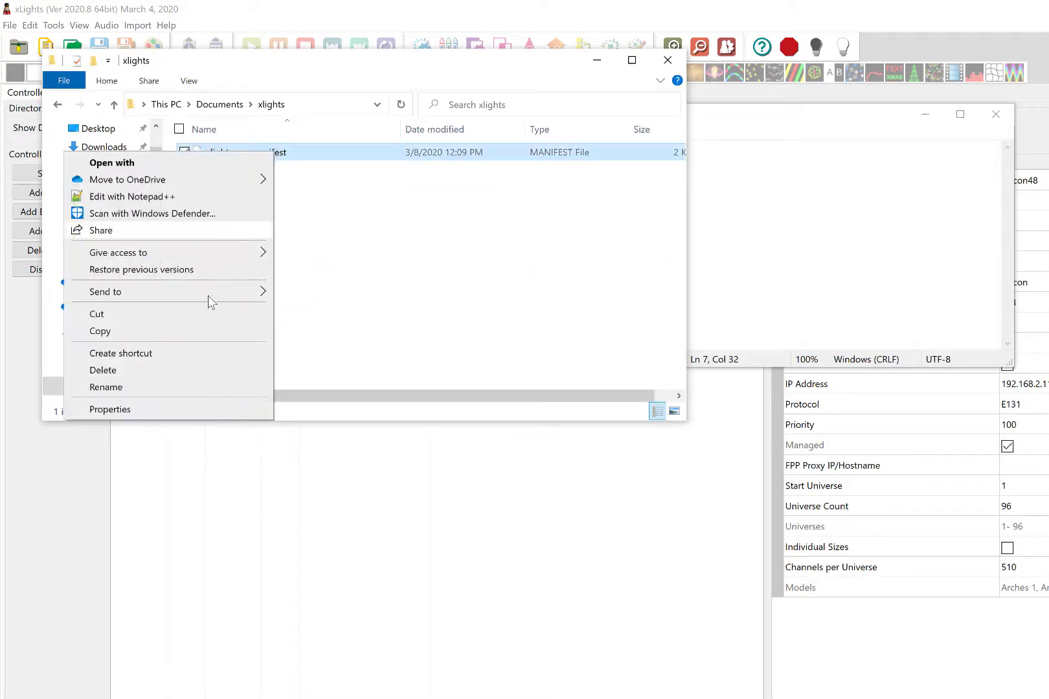
pyautogui.click(206, 316)
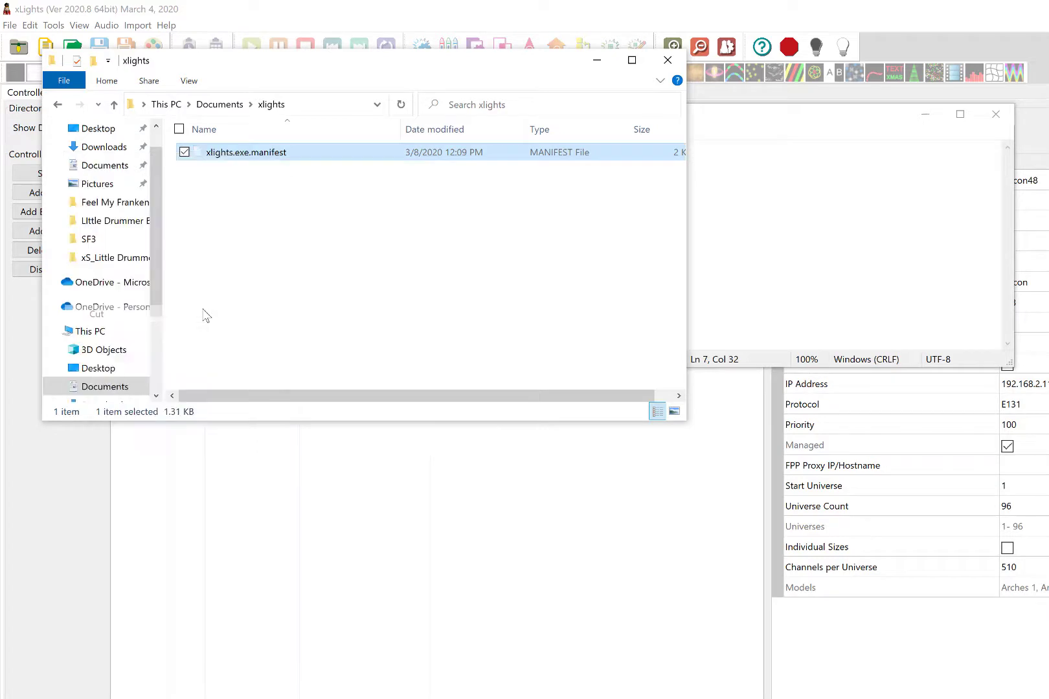
# Go to the xLights installation folder under Program Files on Local Disk (C:)
pyautogui.moveTo(160, 291); pyautogui.dragTo(150, 338)
pyautogui.click(94, 262)
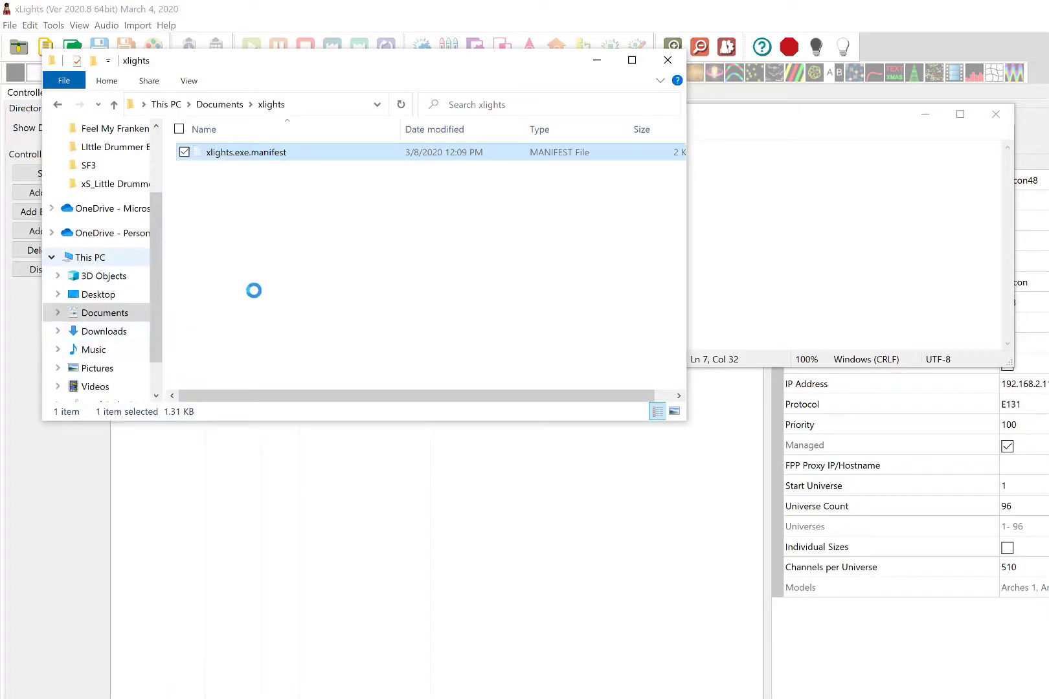
pyautogui.doubleClick(252, 359)
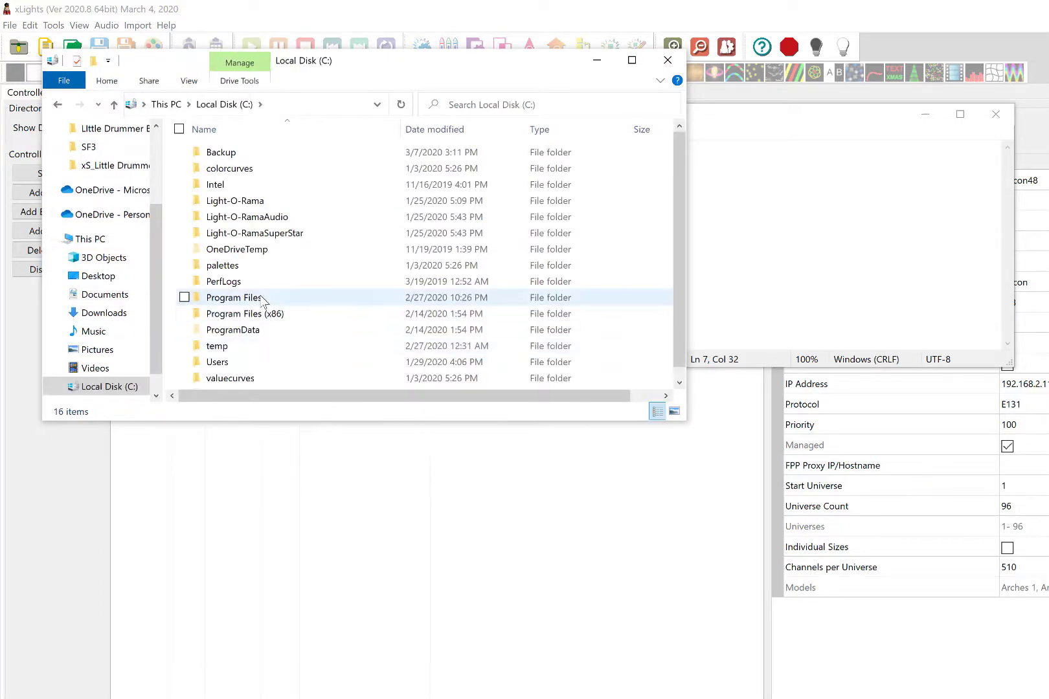
pyautogui.doubleClick(262, 298)
pyautogui.press('x')
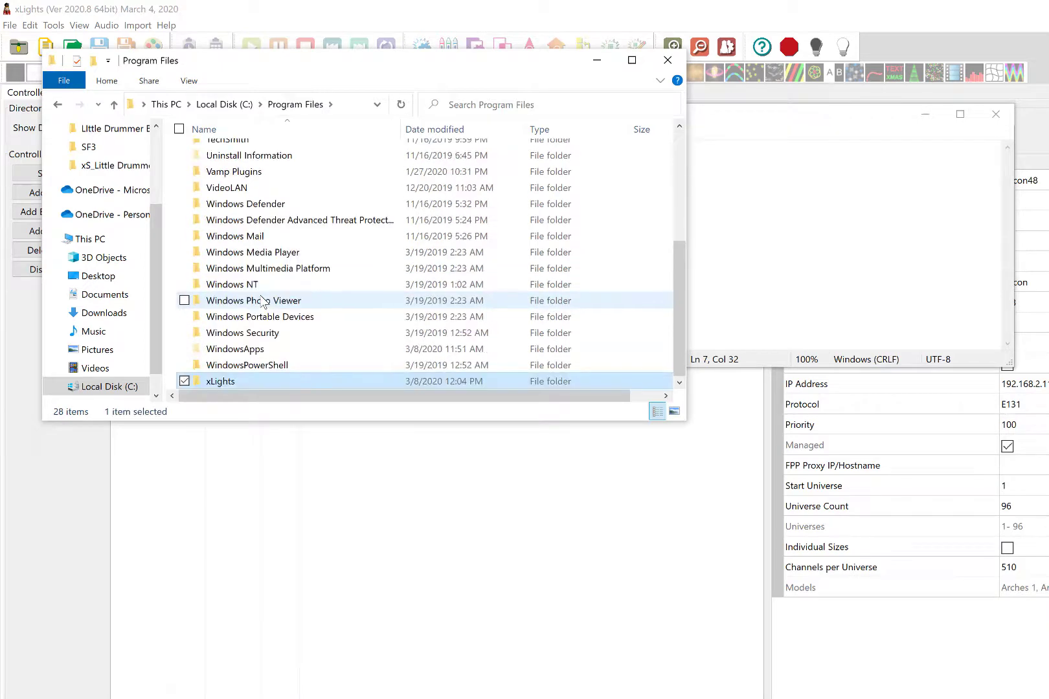
pyautogui.doubleClick(220, 382)
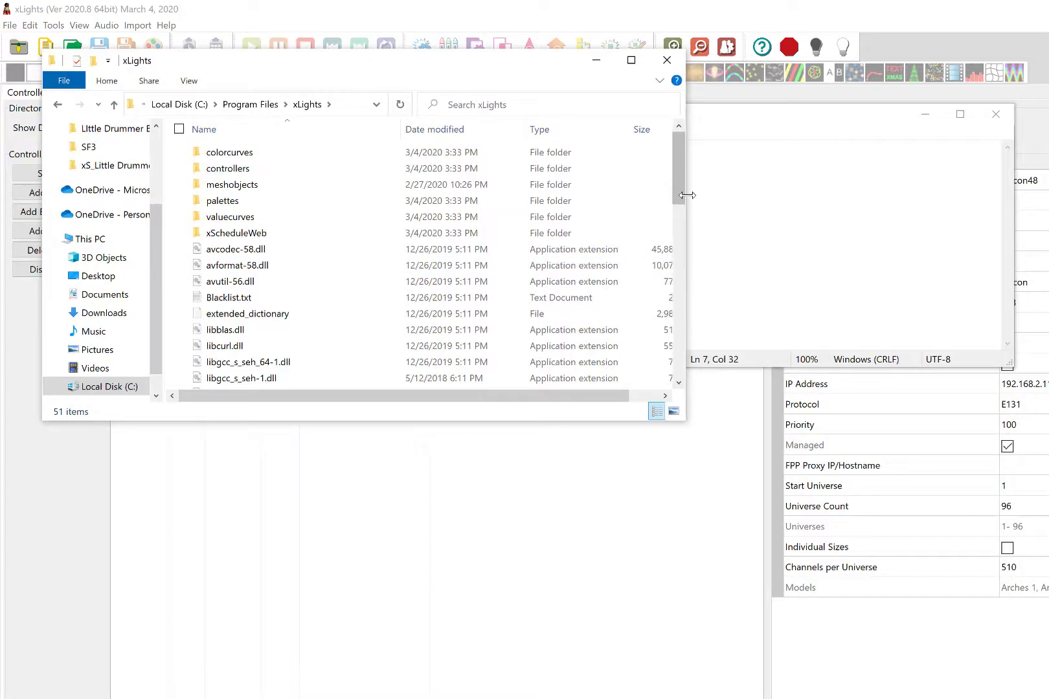
# Paste the cut manifest file into the xLights program folder, continuing with administrator permission
pyautogui.moveTo(687, 197); pyautogui.dragTo(691, 197)
pyautogui.scroll(-4, 673, 300)
pyautogui.scroll(-5, 674, 365)
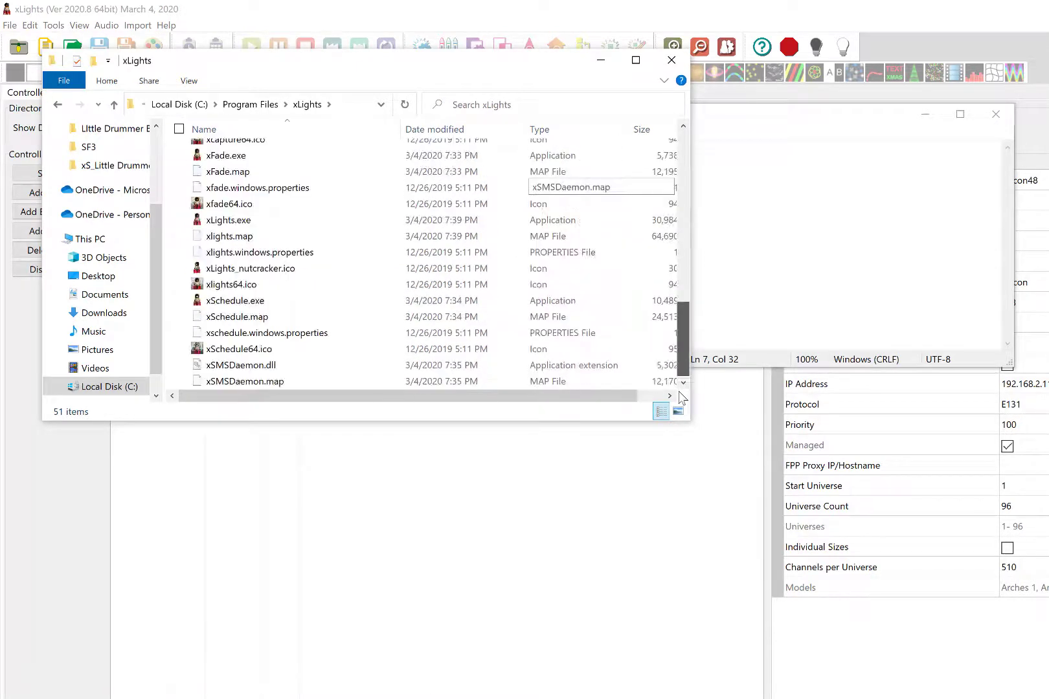
pyautogui.rightClick(641, 381)
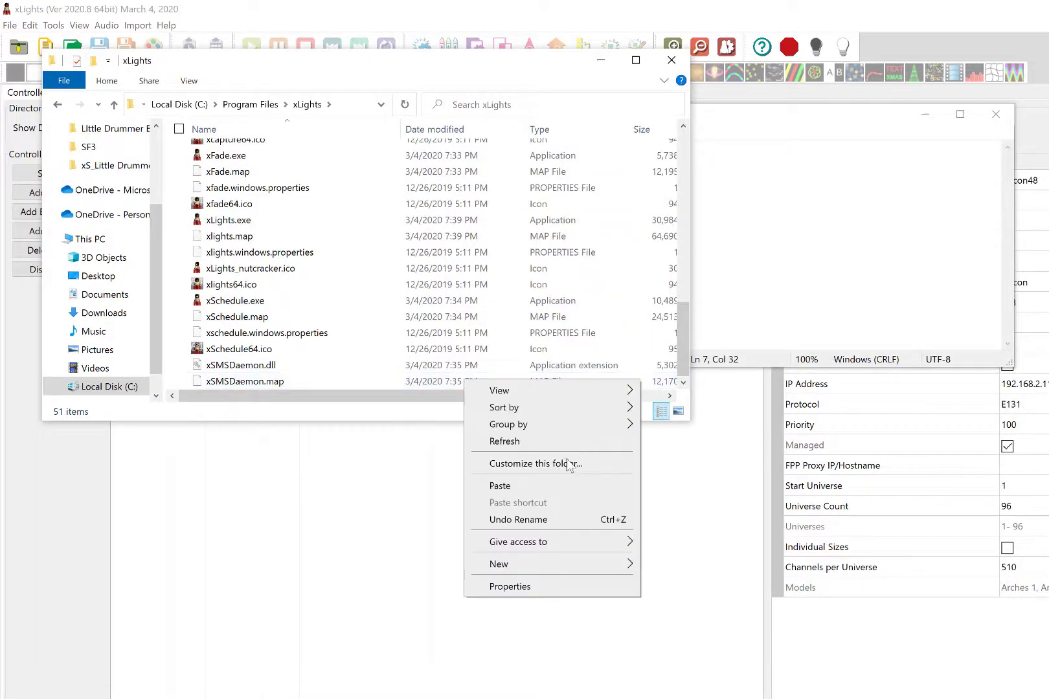
pyautogui.click(555, 478)
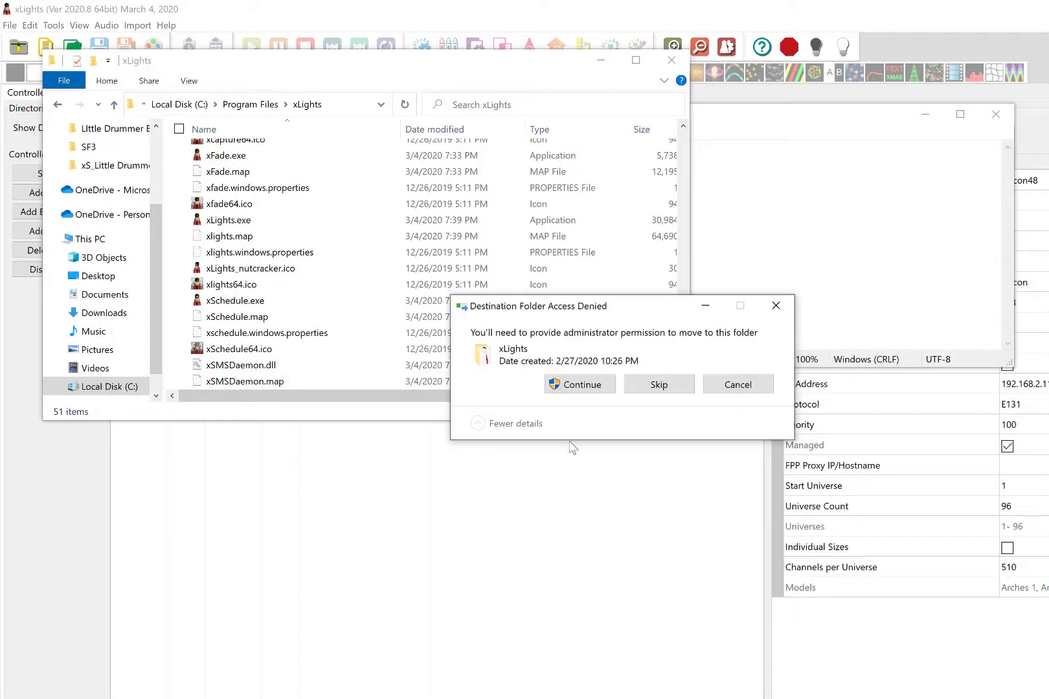
pyautogui.click(594, 386)
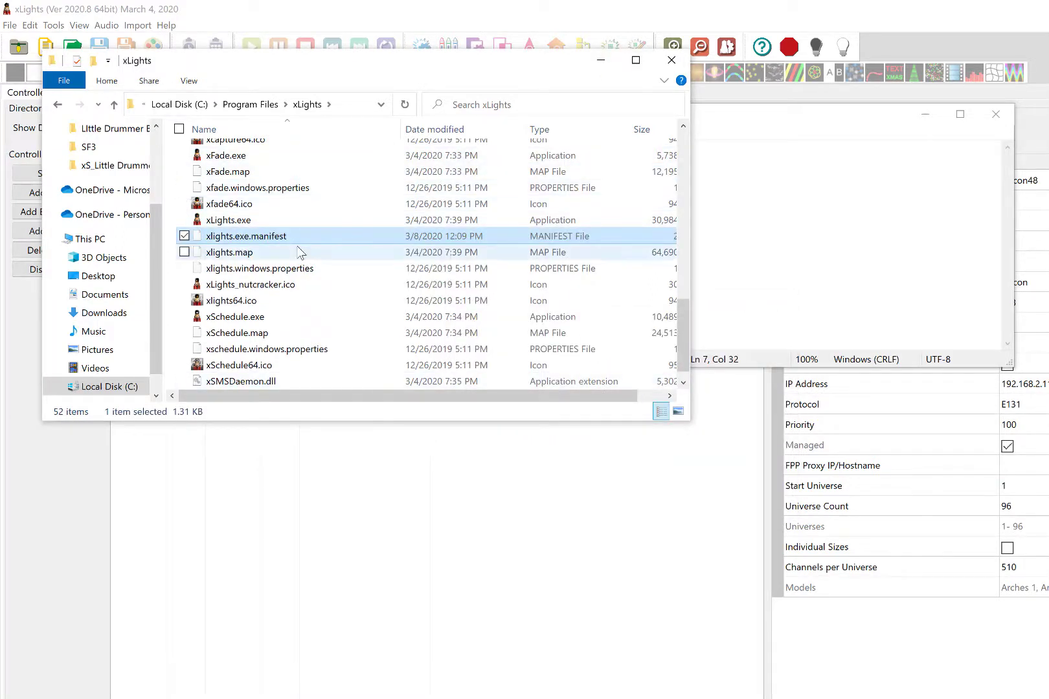
# Hide file name extensions in File Explorer and show them again
pyautogui.moveTo(300, 240)
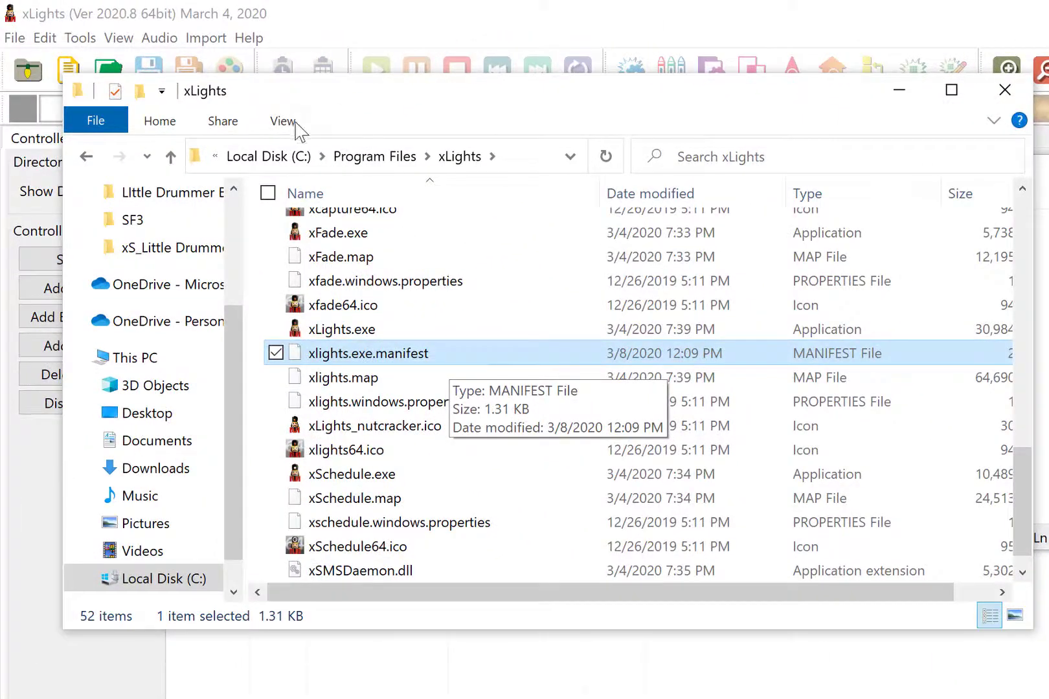
pyautogui.click(283, 121)
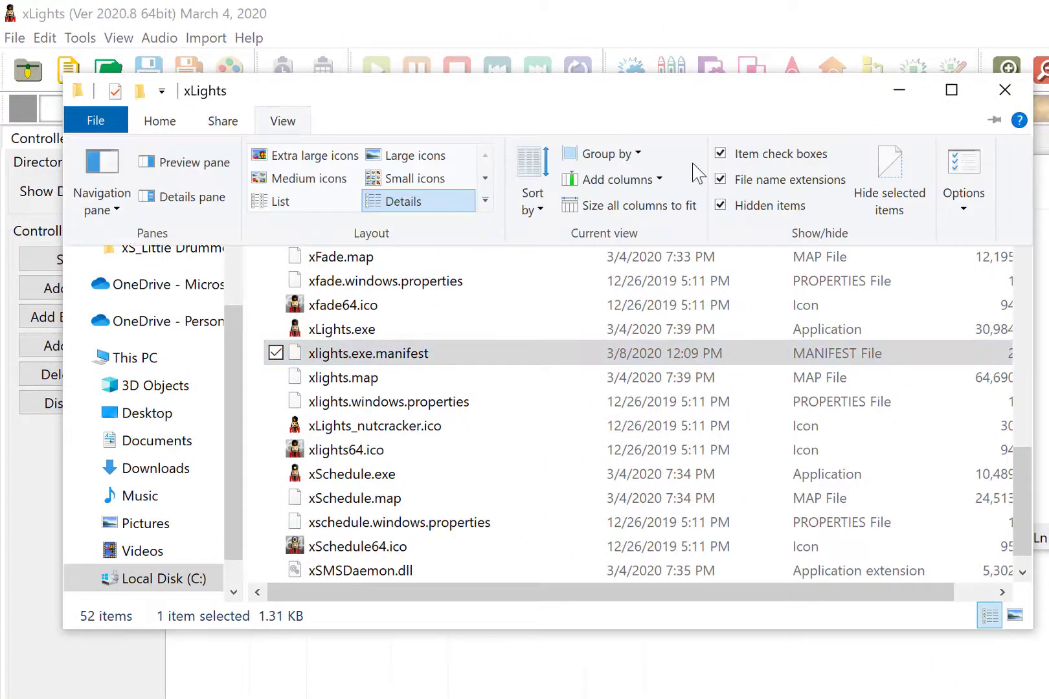
pyautogui.click(756, 185)
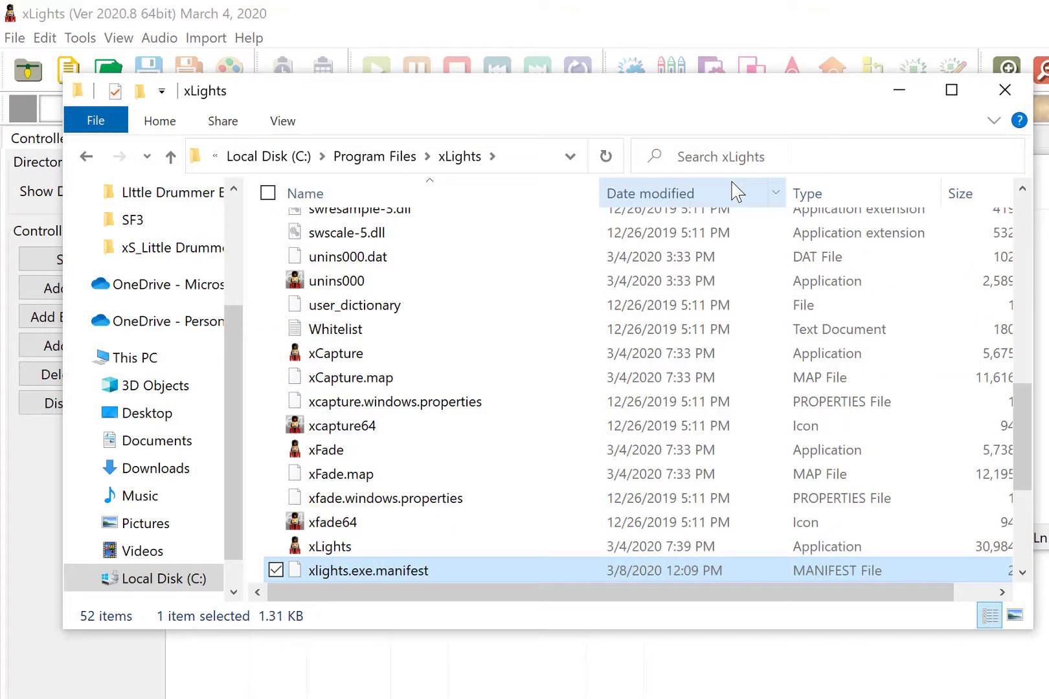
pyautogui.click(281, 122)
pyautogui.click(721, 179)
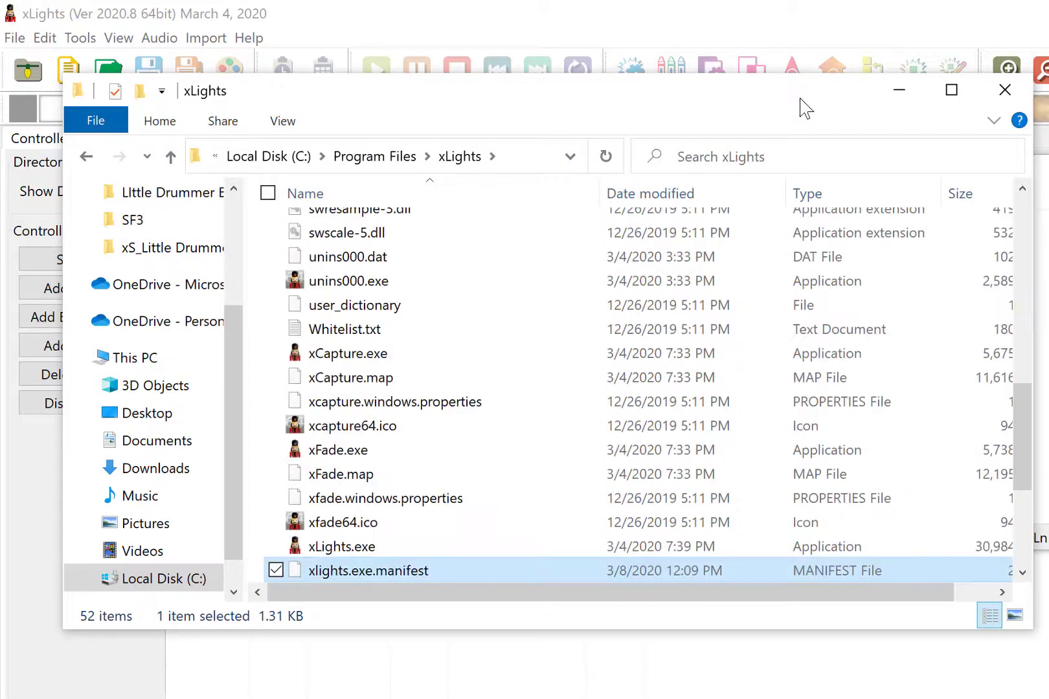
# Close the File Explorer window and restart xLights
pyautogui.click(1005, 90)
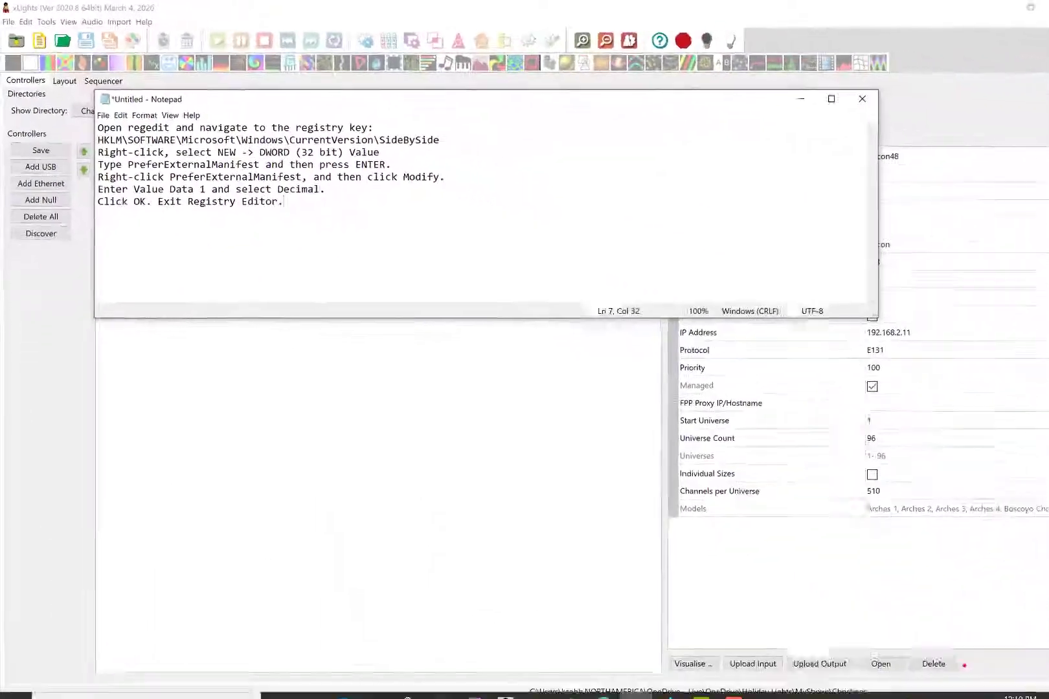
pyautogui.click(1035, 8)
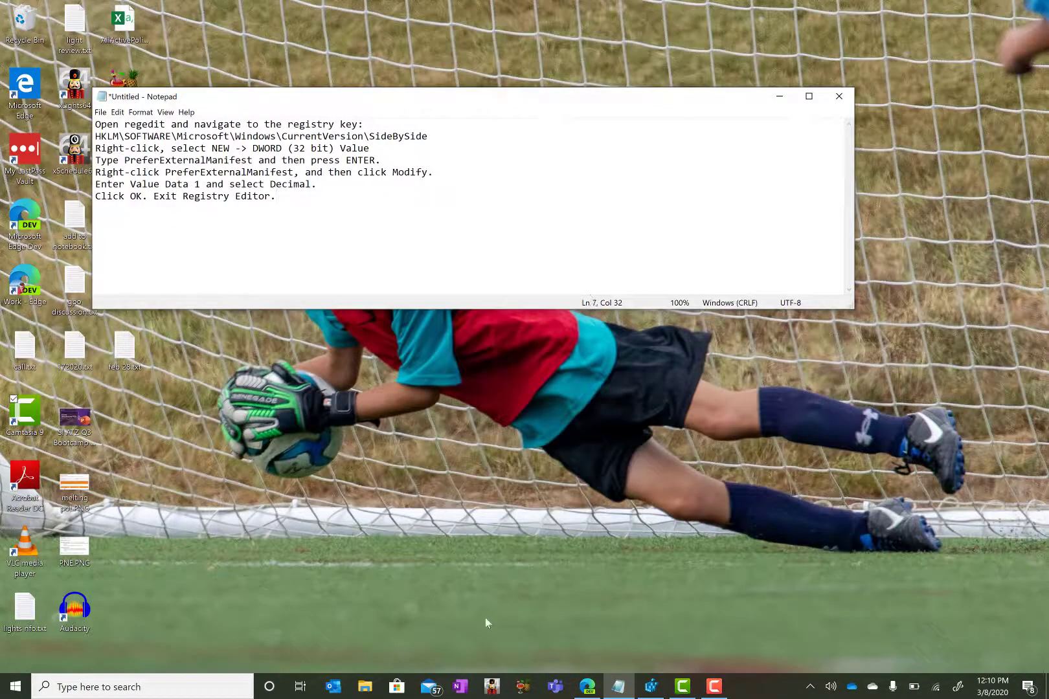
pyautogui.click(492, 688)
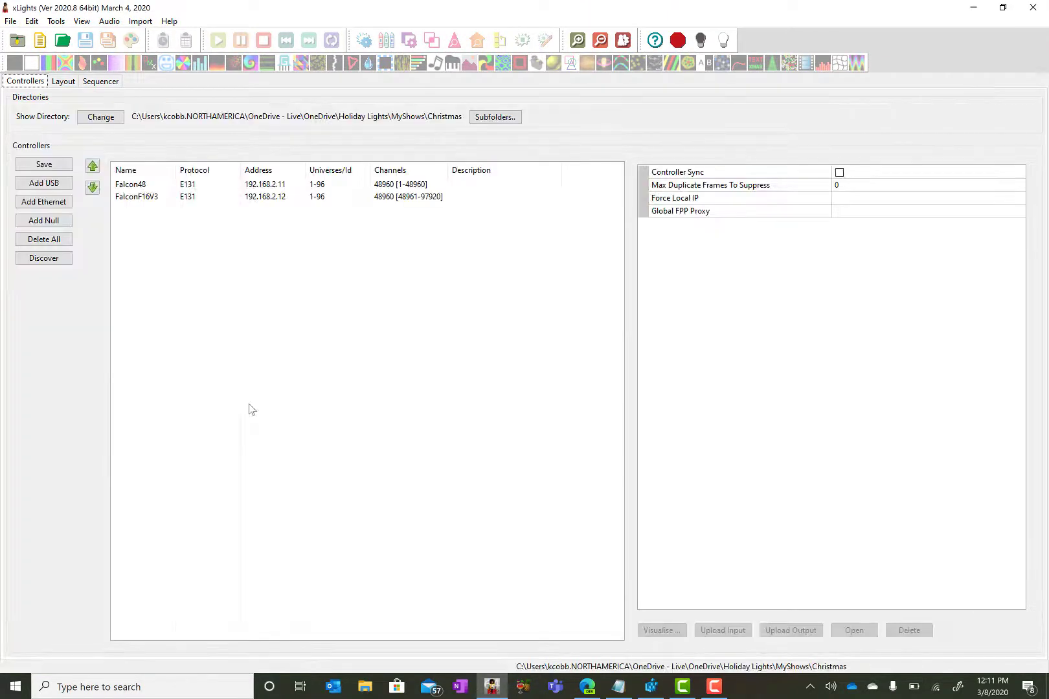
# Open the port visualisation of the Falcon48 controller to check its display scaling
pyautogui.click(155, 184)
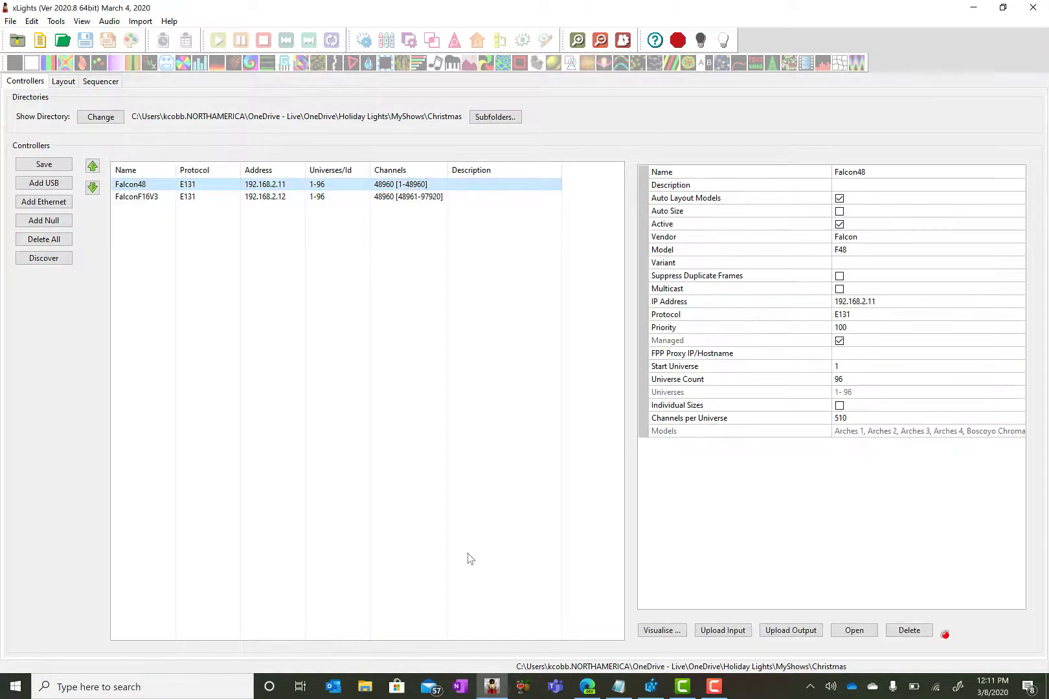
pyautogui.click(677, 631)
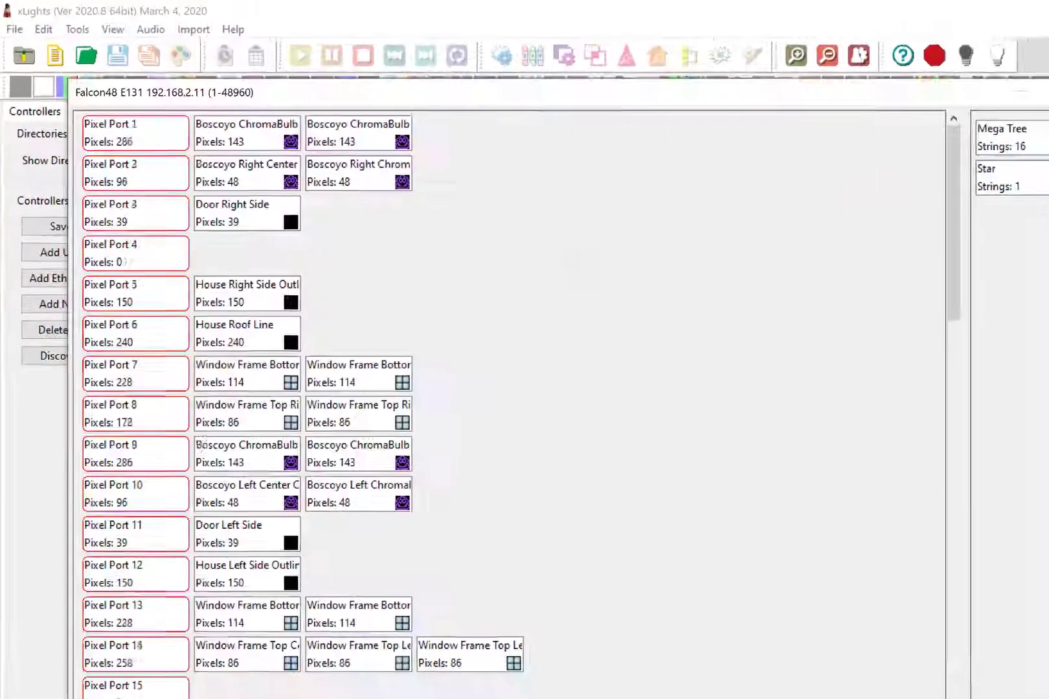